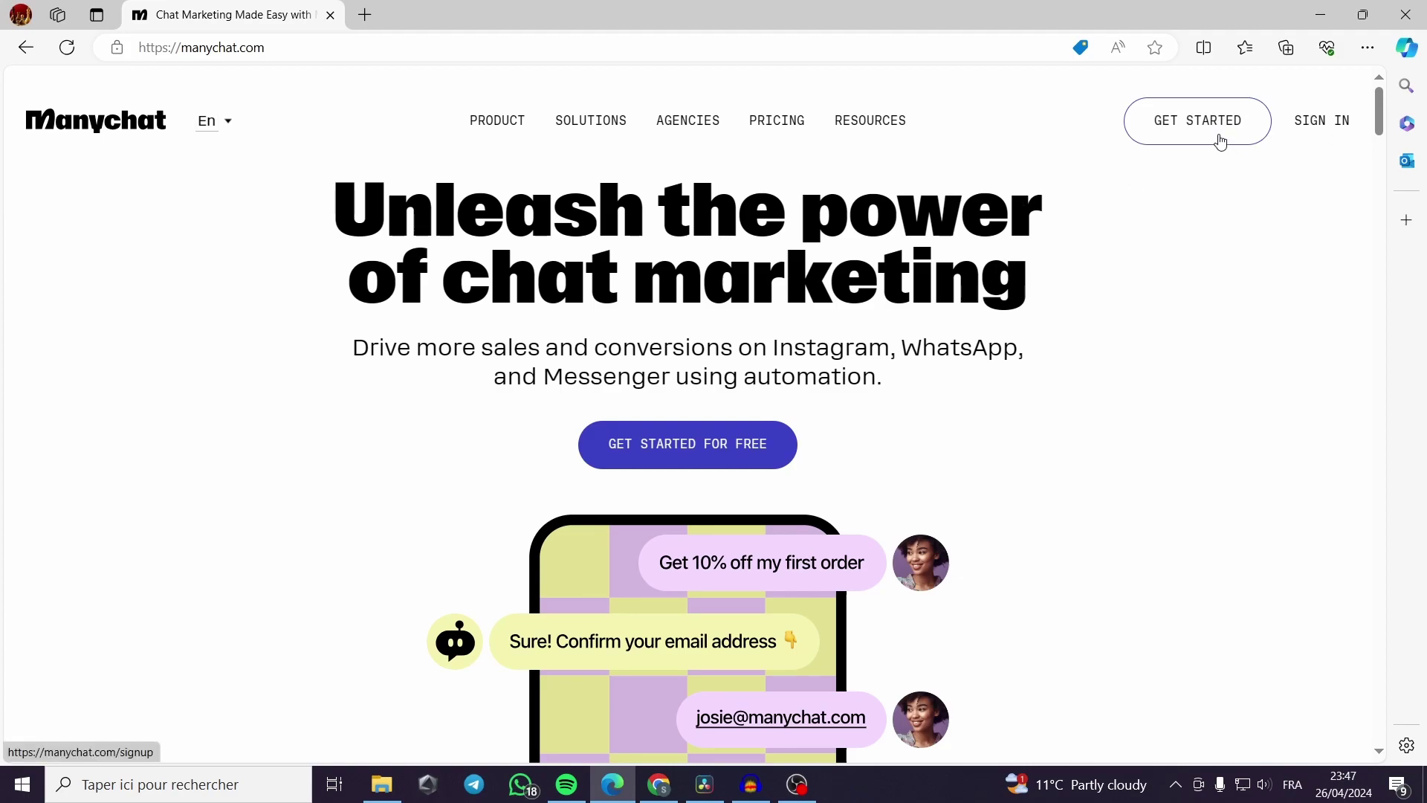
- Scroll through the Manychat home page and highlight the 'Trusted by 1M+ Businesses' heading
scroll(1170, 141, "down", 6)
scroll(1173, 152, "down", 2)
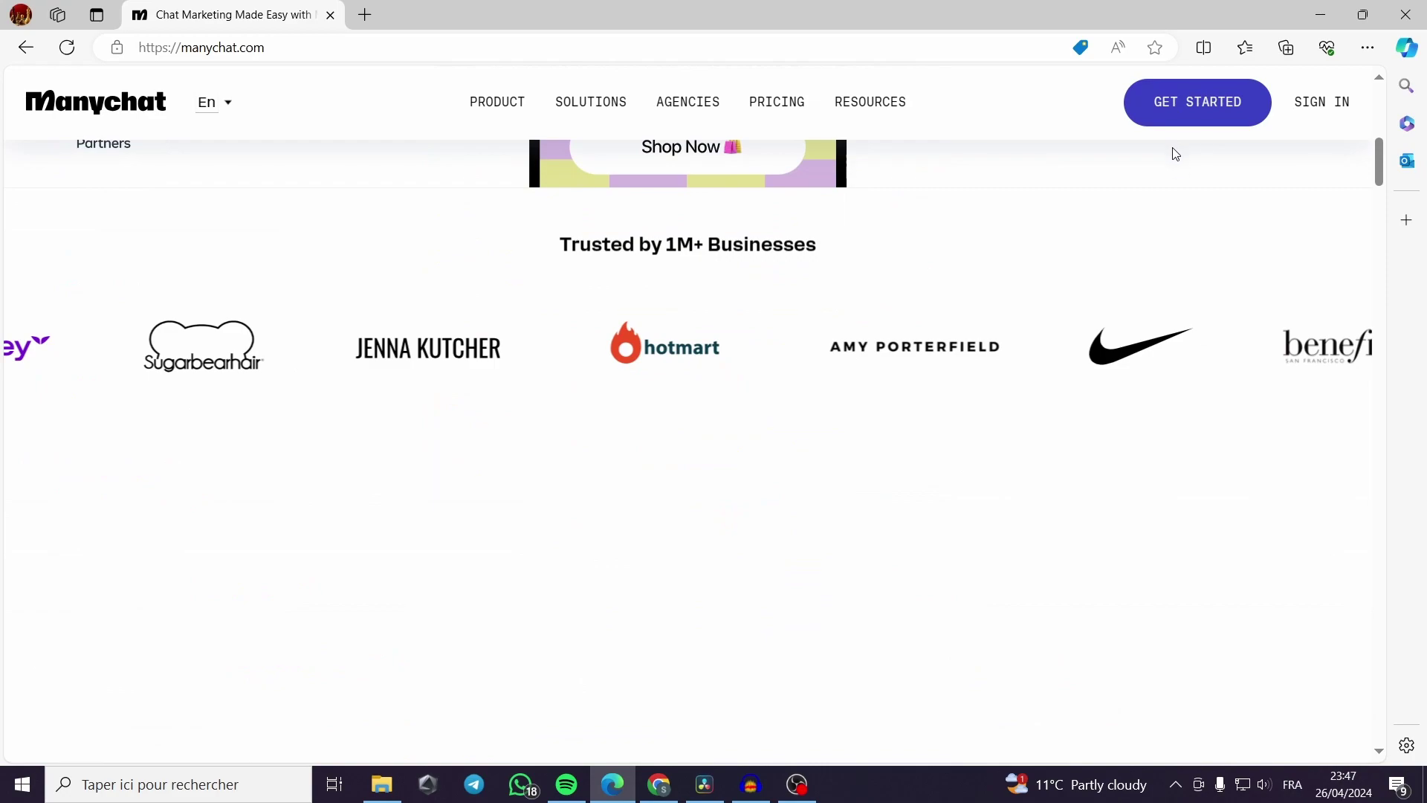
scroll(1175, 171, "up", 7)
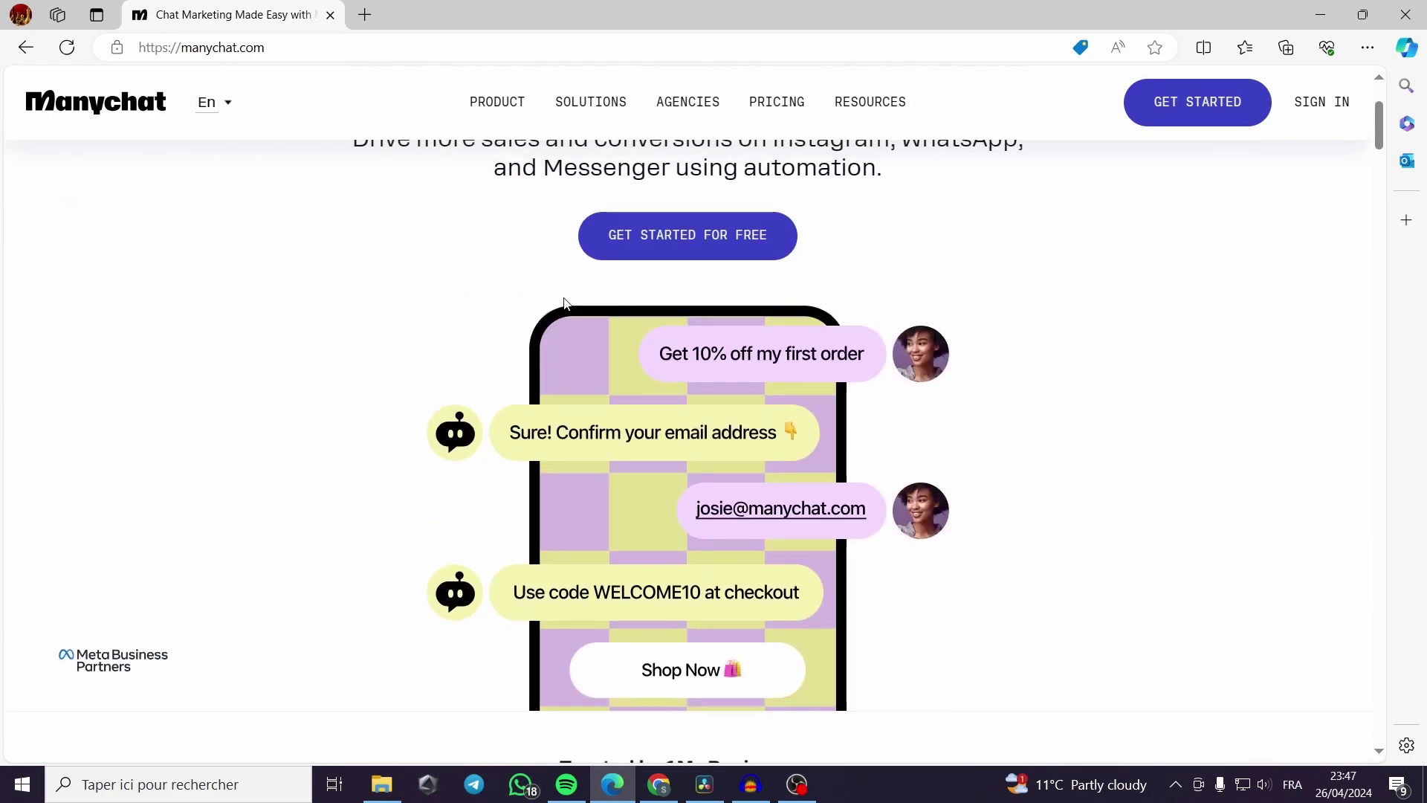
scroll(311, 267, "down", 4)
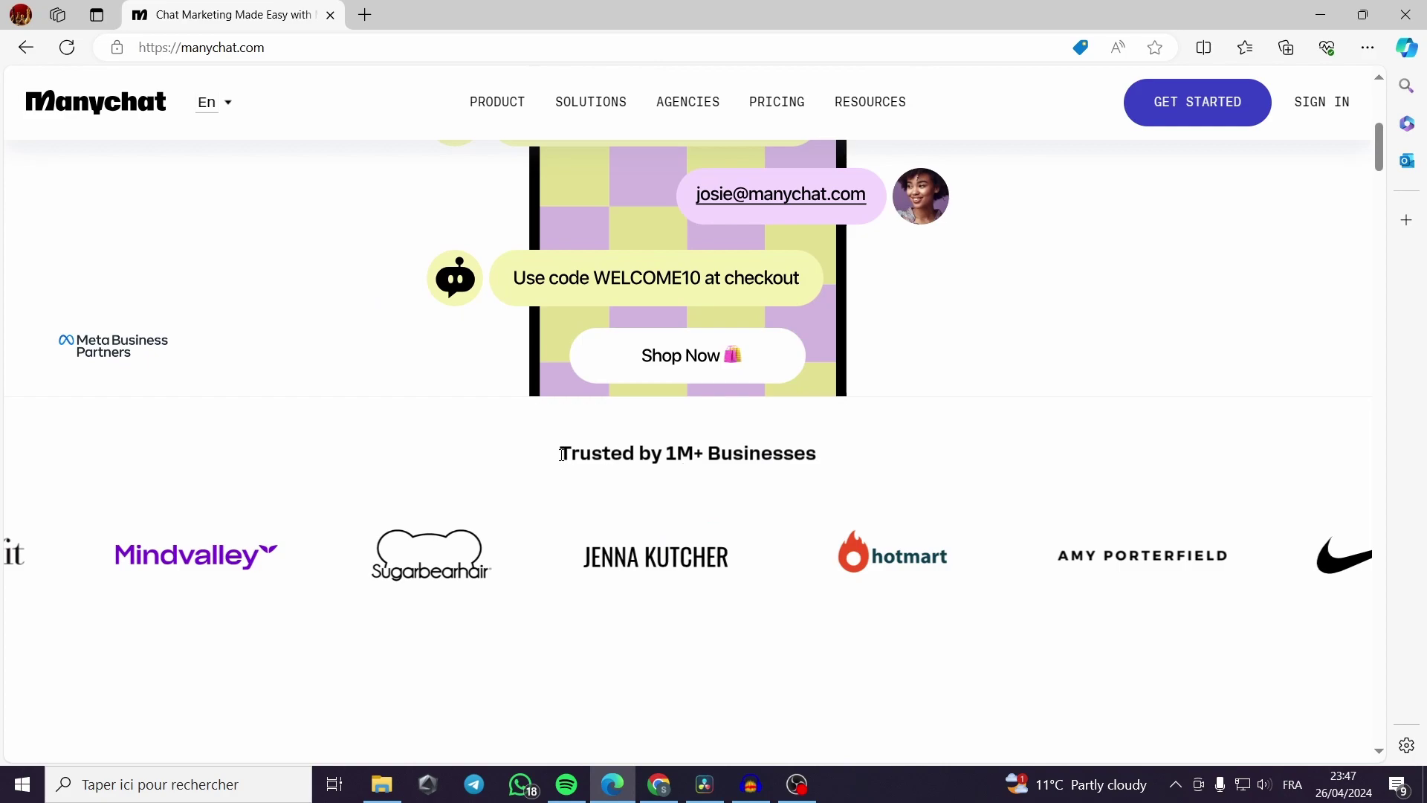
left_click_drag(557, 457, 818, 458)
left_click(973, 472)
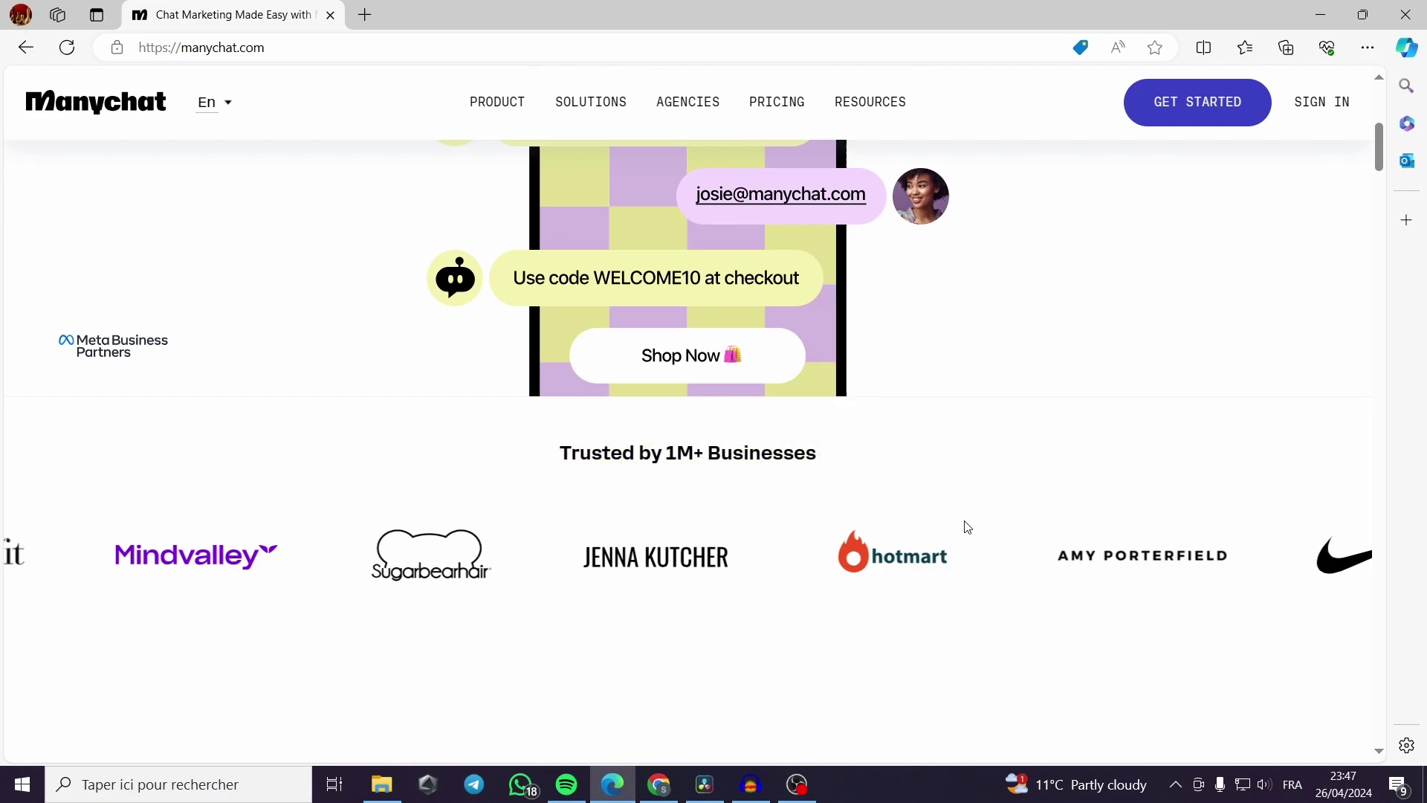
scroll(775, 564, "up", 7)
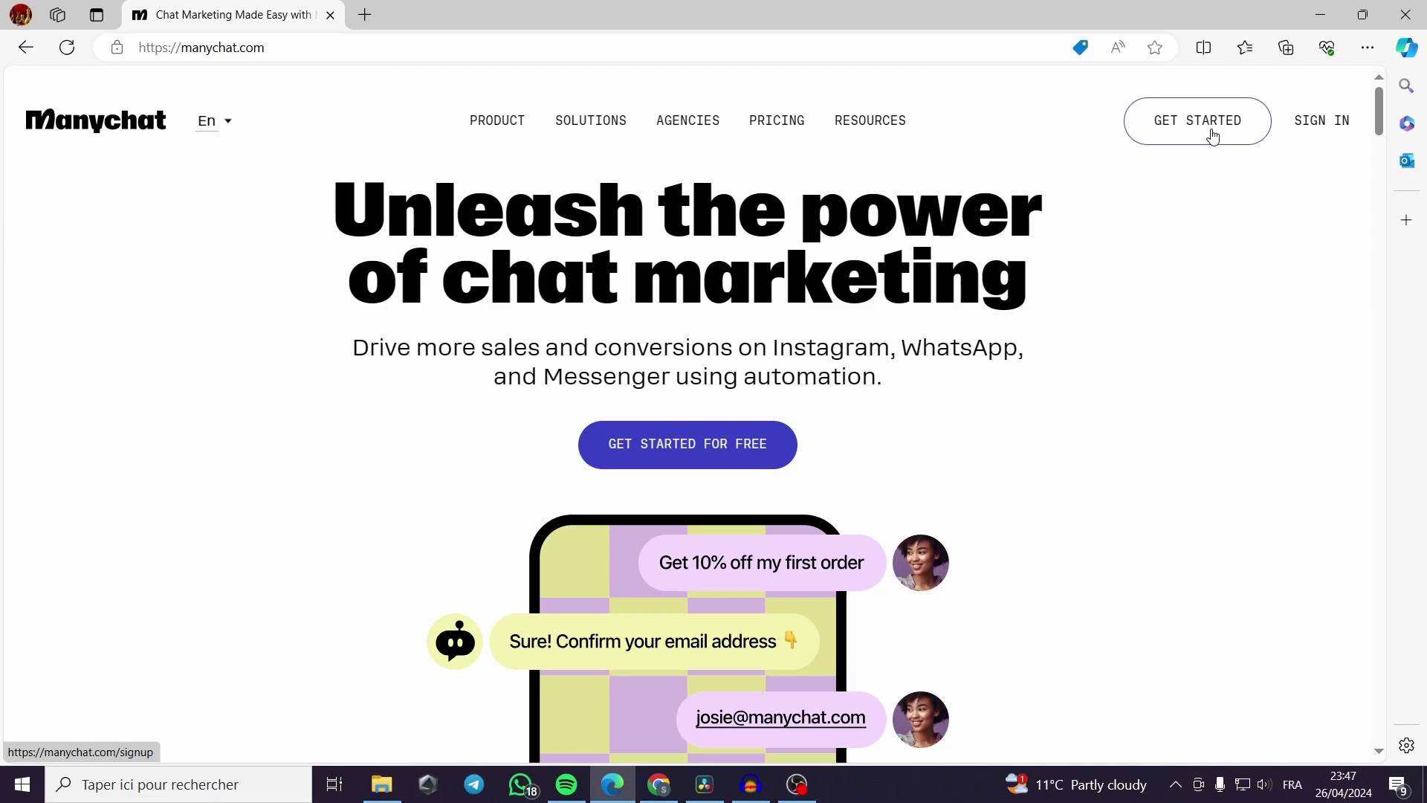
- Start the free Manychat sign-up and pick WhatsApp as the first channel
left_click(1213, 136)
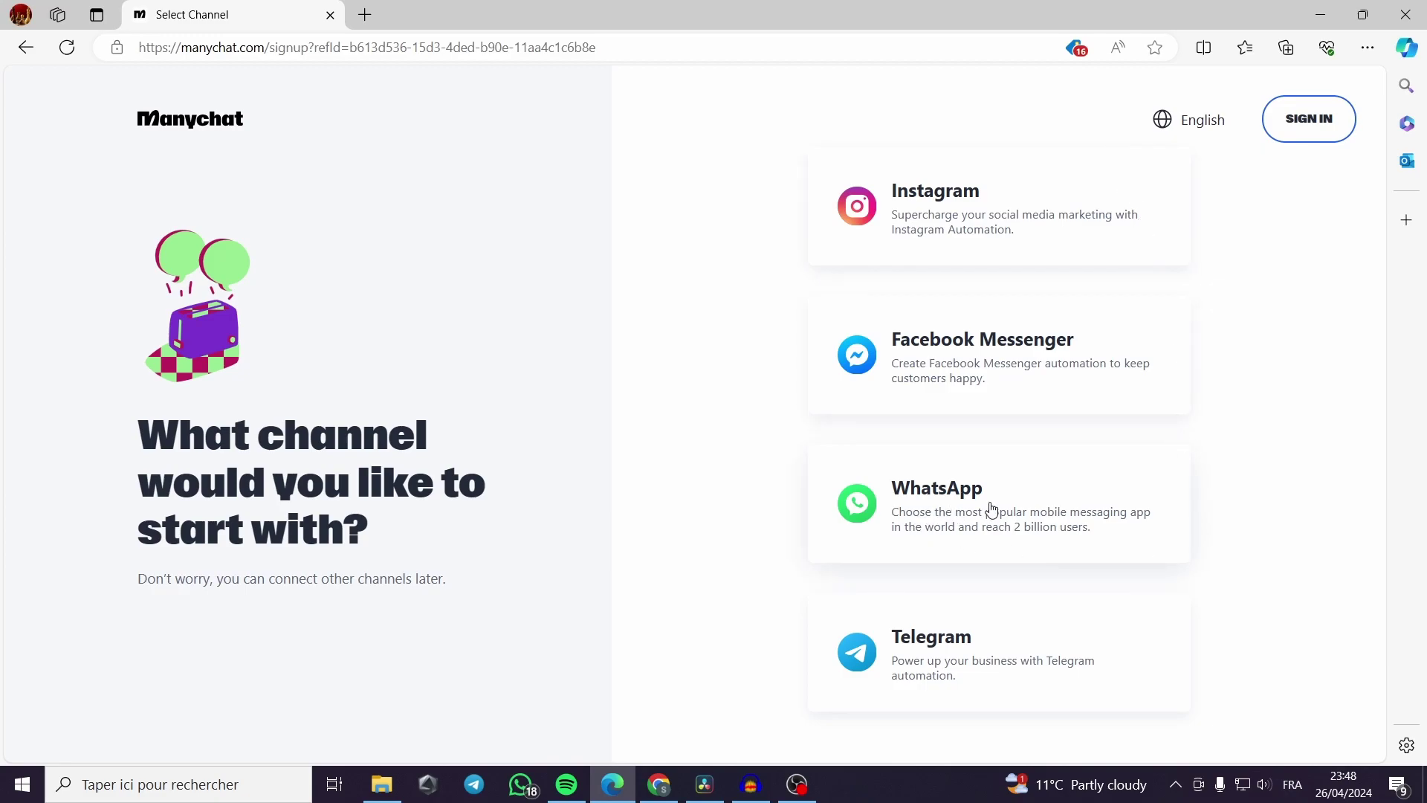
left_click(954, 512)
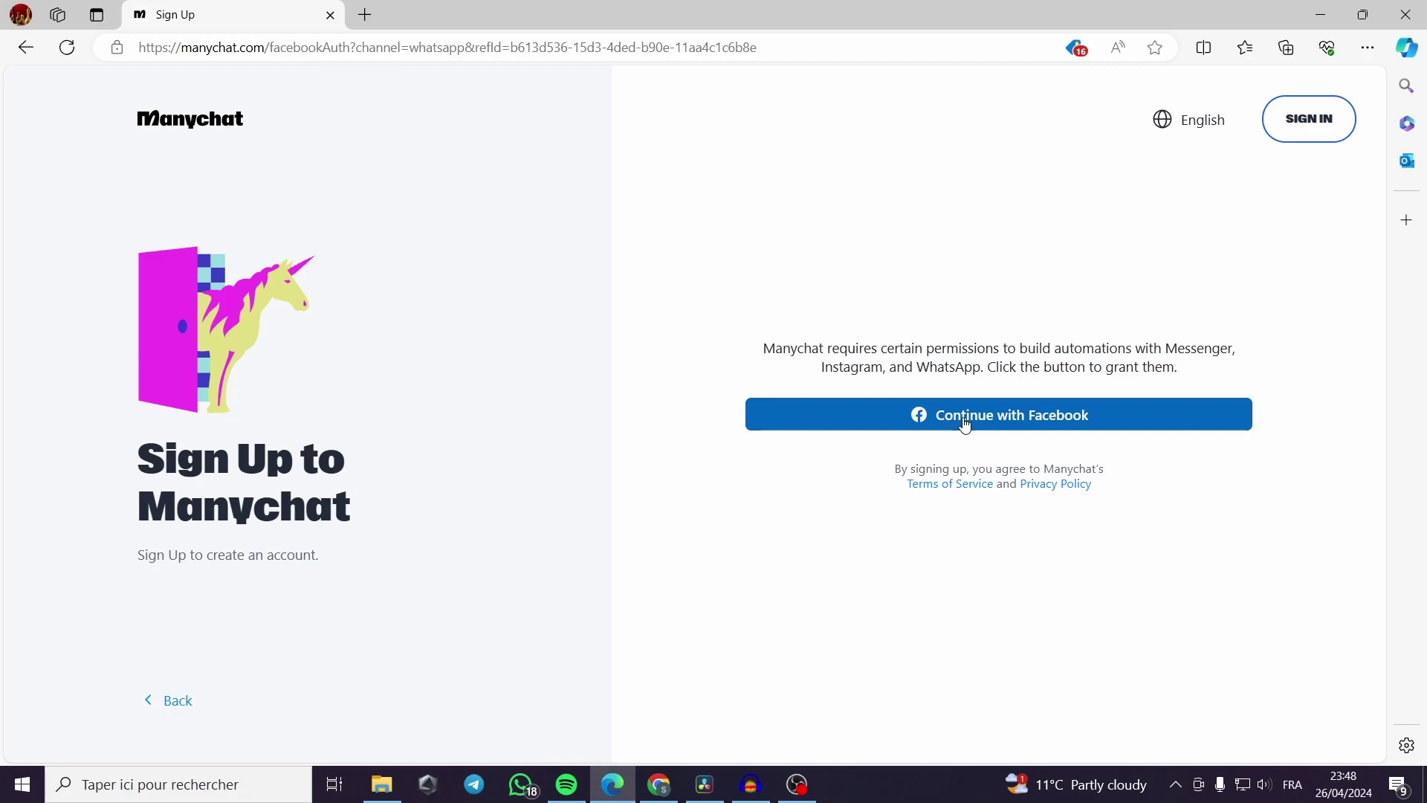
- Grant permissions through Facebook and reposition the login popup while the consent page loads
left_click(1033, 422)
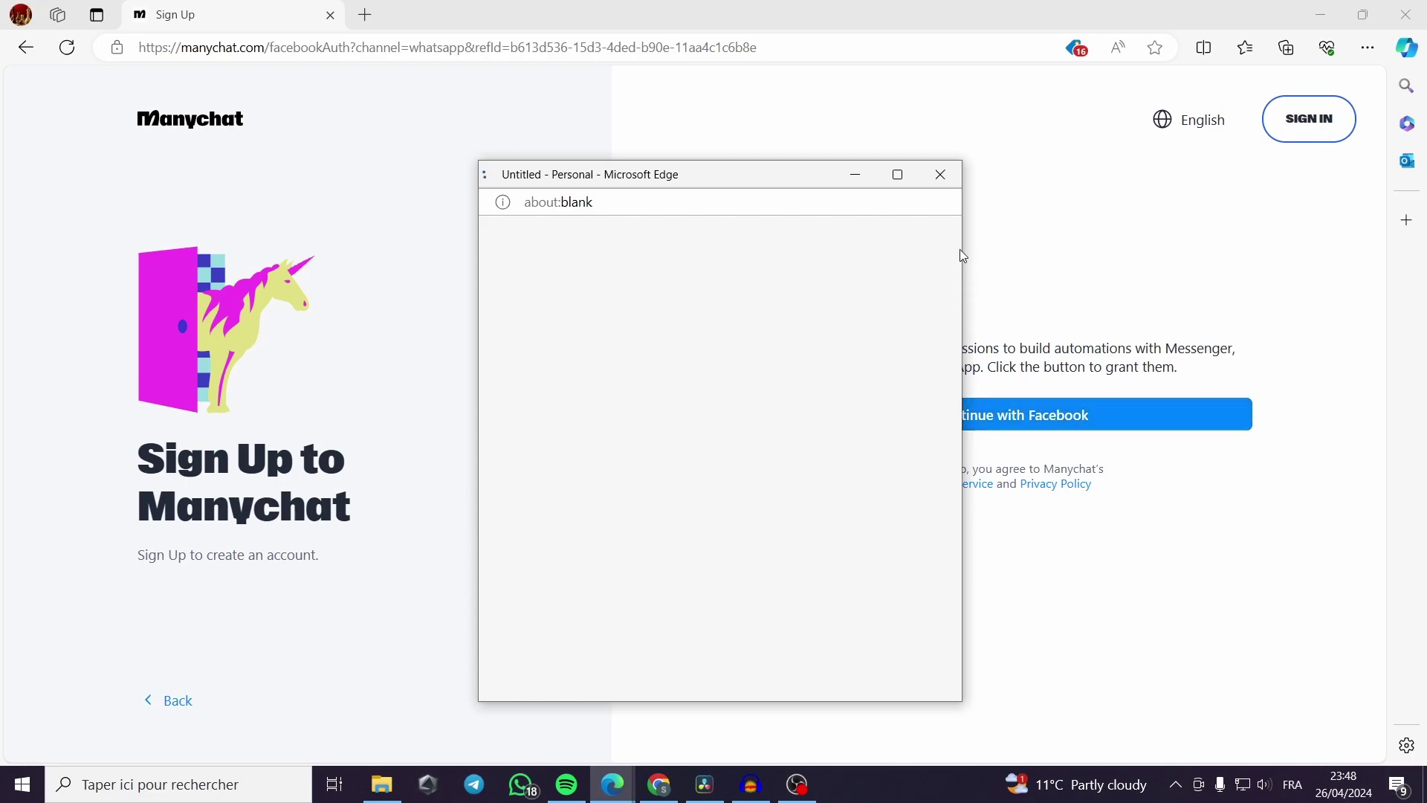
left_click_drag(590, 177, 703, 162)
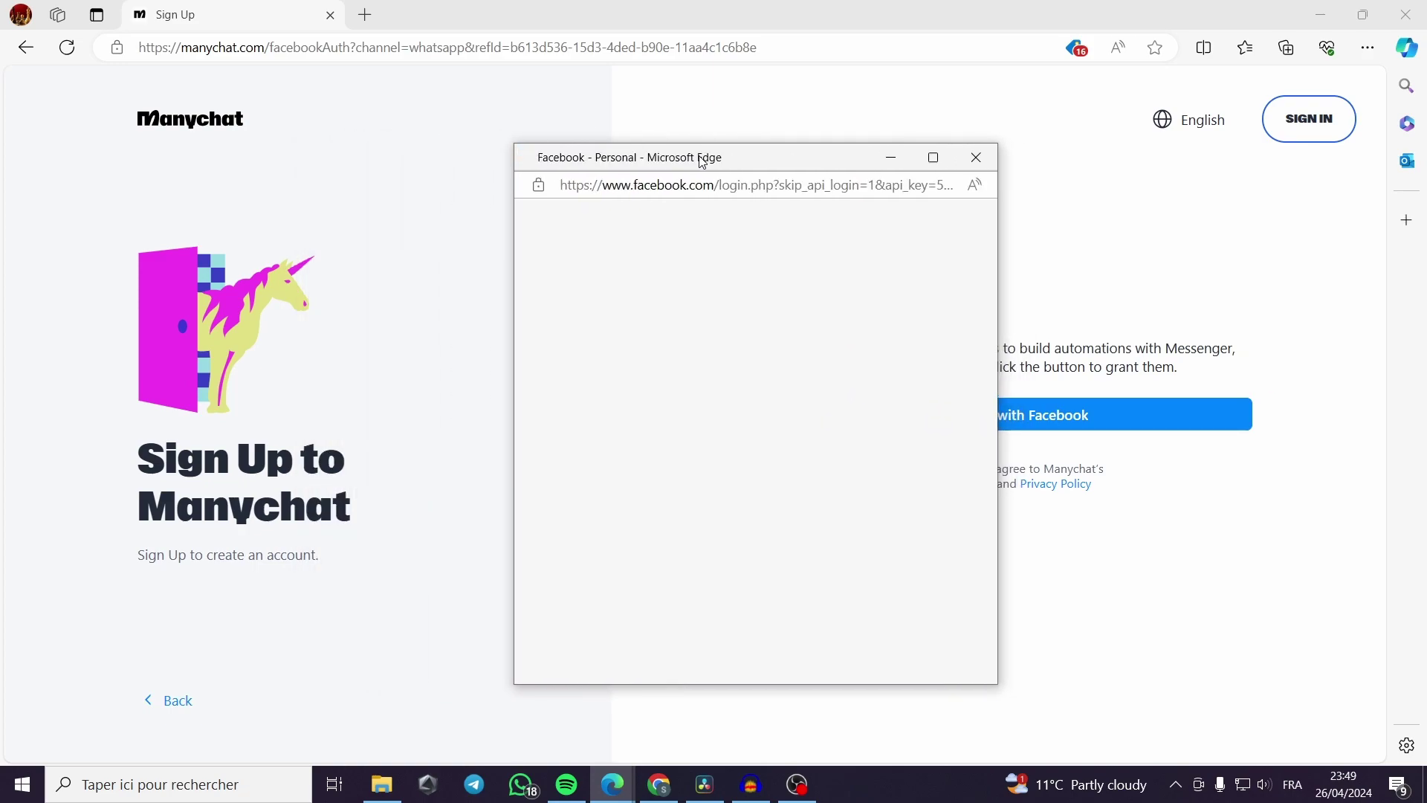
mouse_move(729, 155)
left_mouse_down()
mouse_move(760, 149)
mouse_move(736, 155)
left_mouse_up()
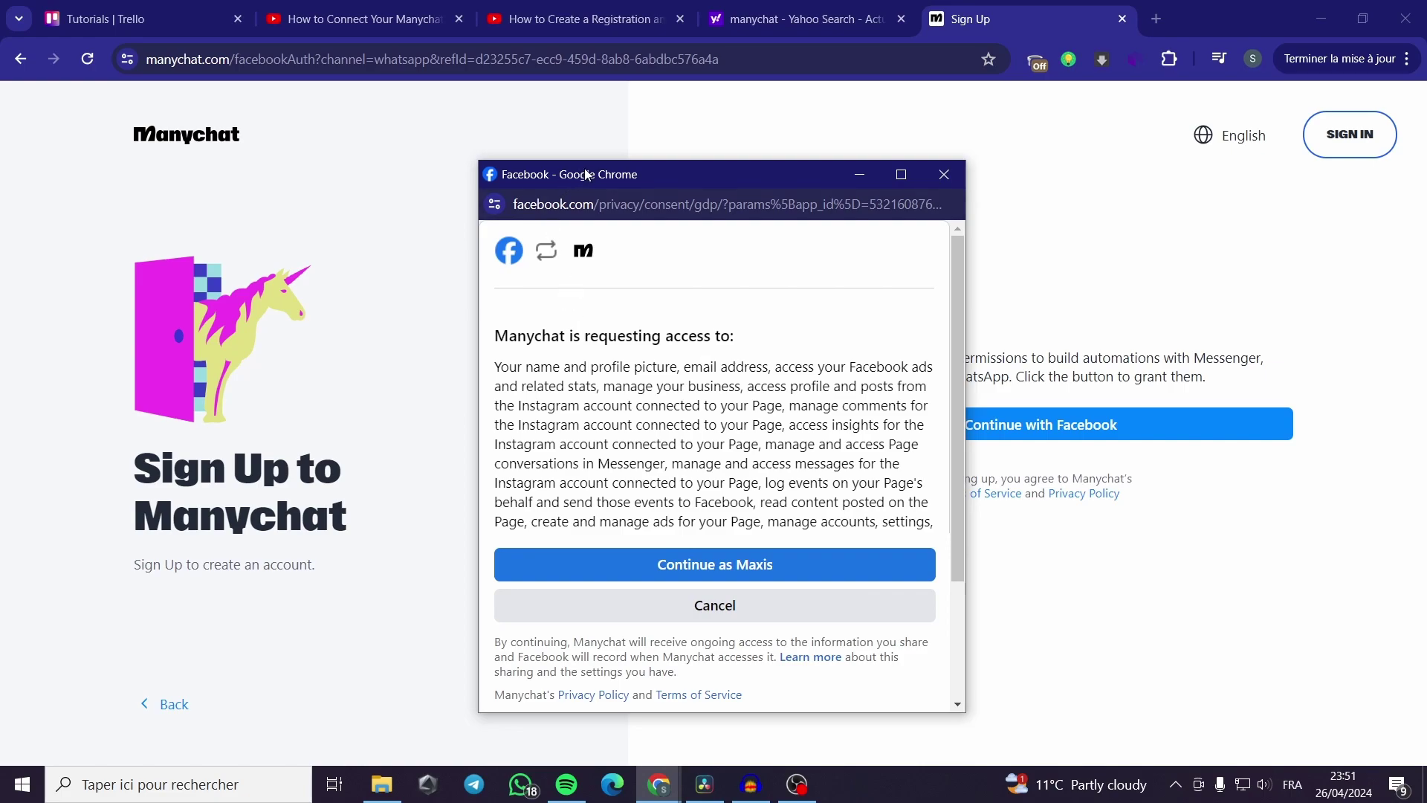
- Nudge the consent popup up and approve Manychat's requested Facebook permissions
mouse_move(588, 165)
left_mouse_down()
mouse_move(588, 139)
mouse_move(592, 156)
left_mouse_up()
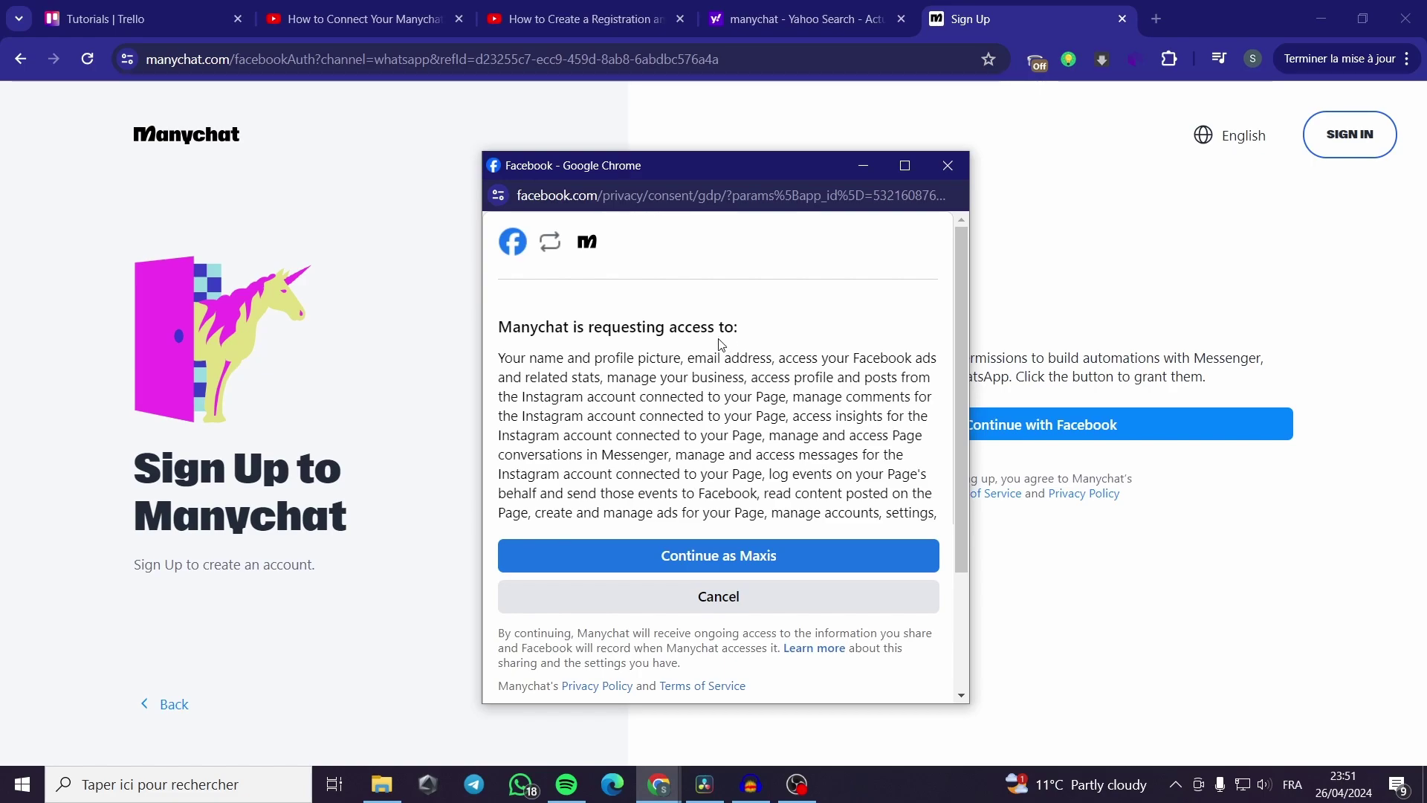
left_click(762, 562)
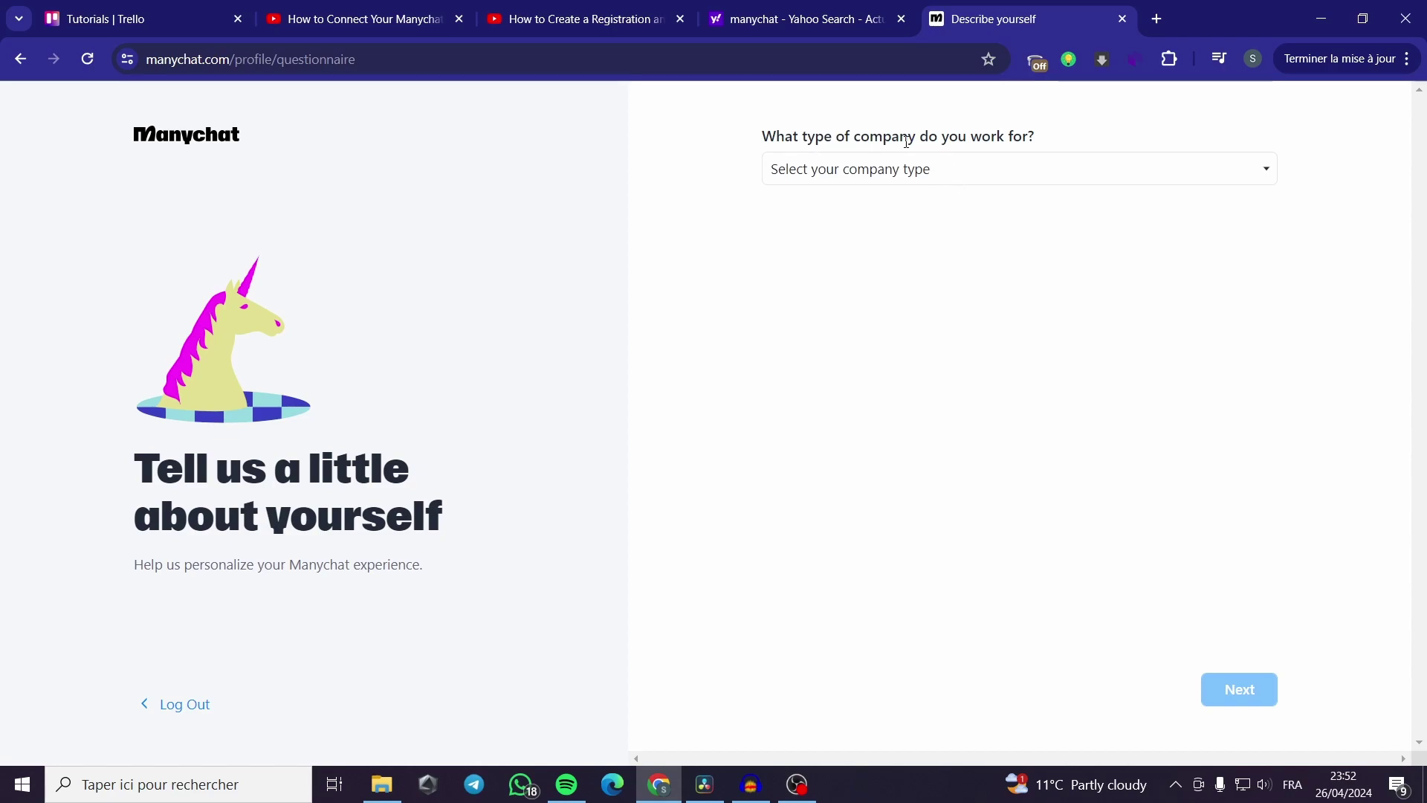
- Answer Business for company type and Sales for team, then bring up the company size choices
left_click(1071, 170)
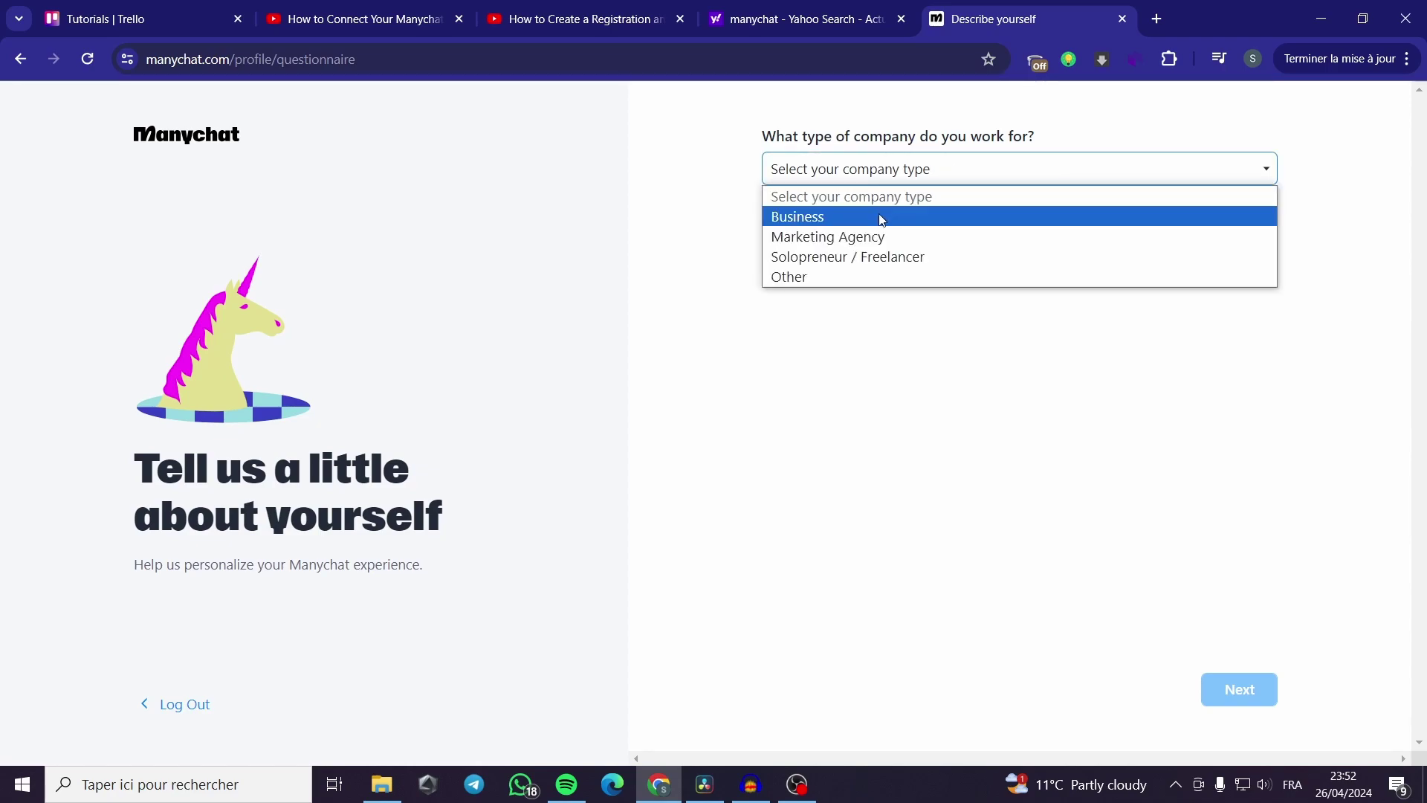
left_click(925, 217)
left_click(806, 274)
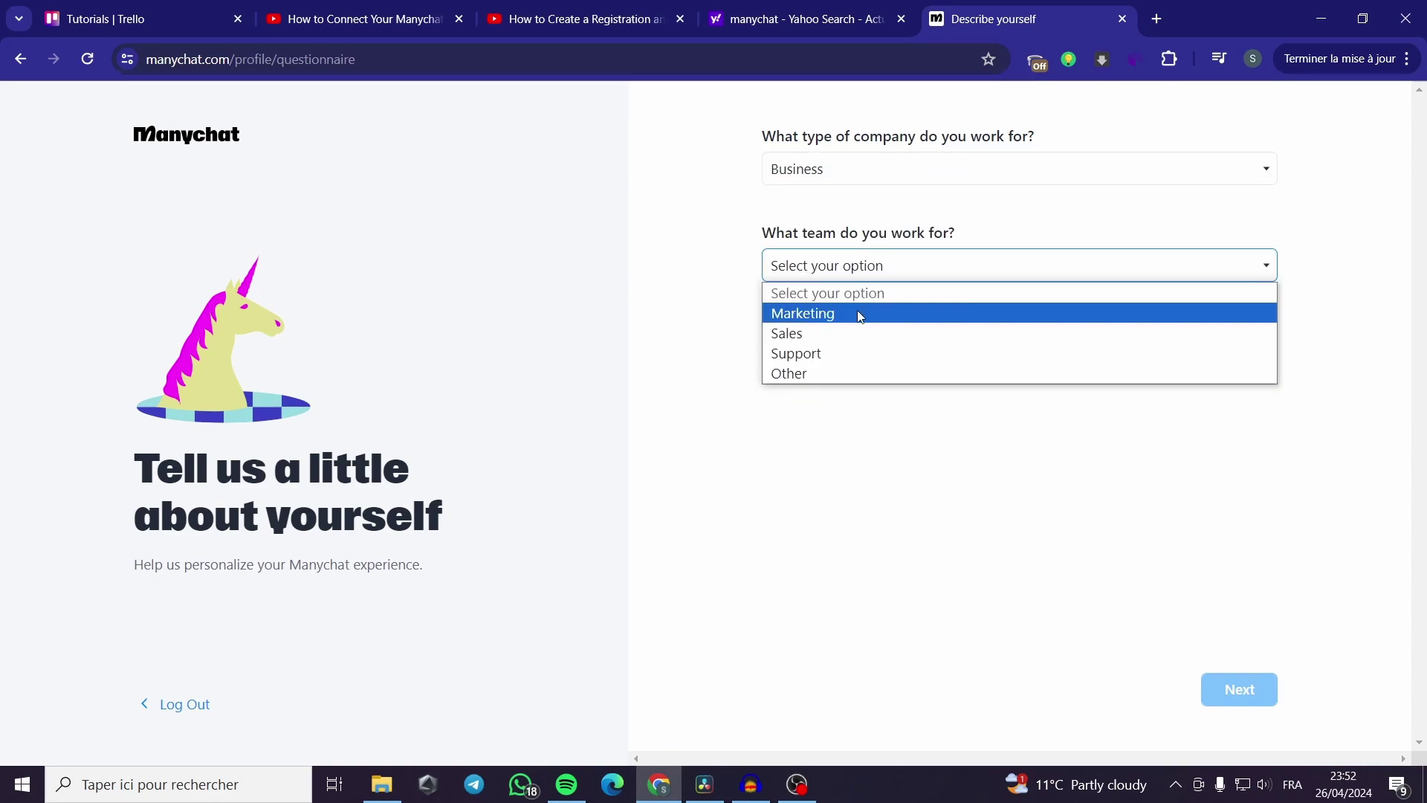
left_click(873, 334)
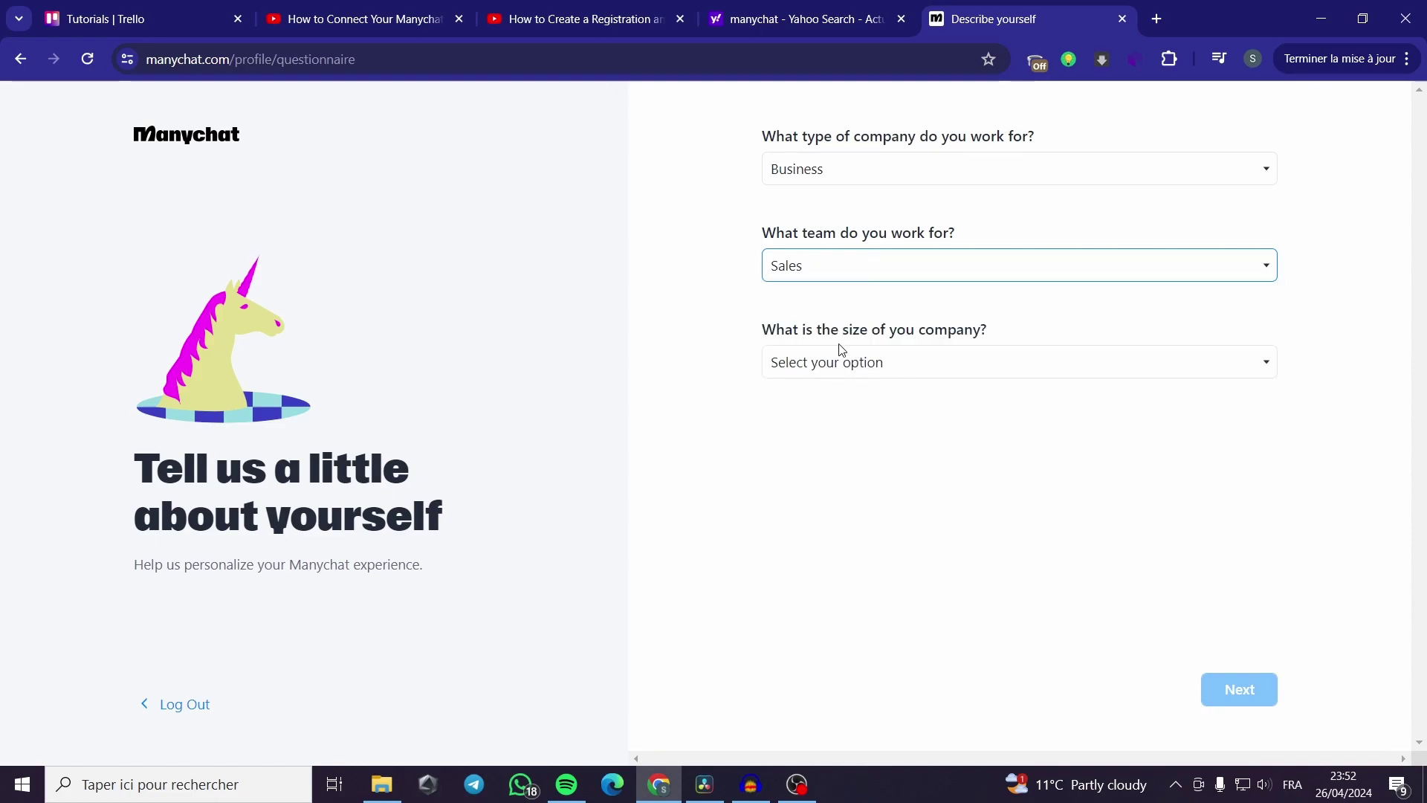
left_click(942, 369)
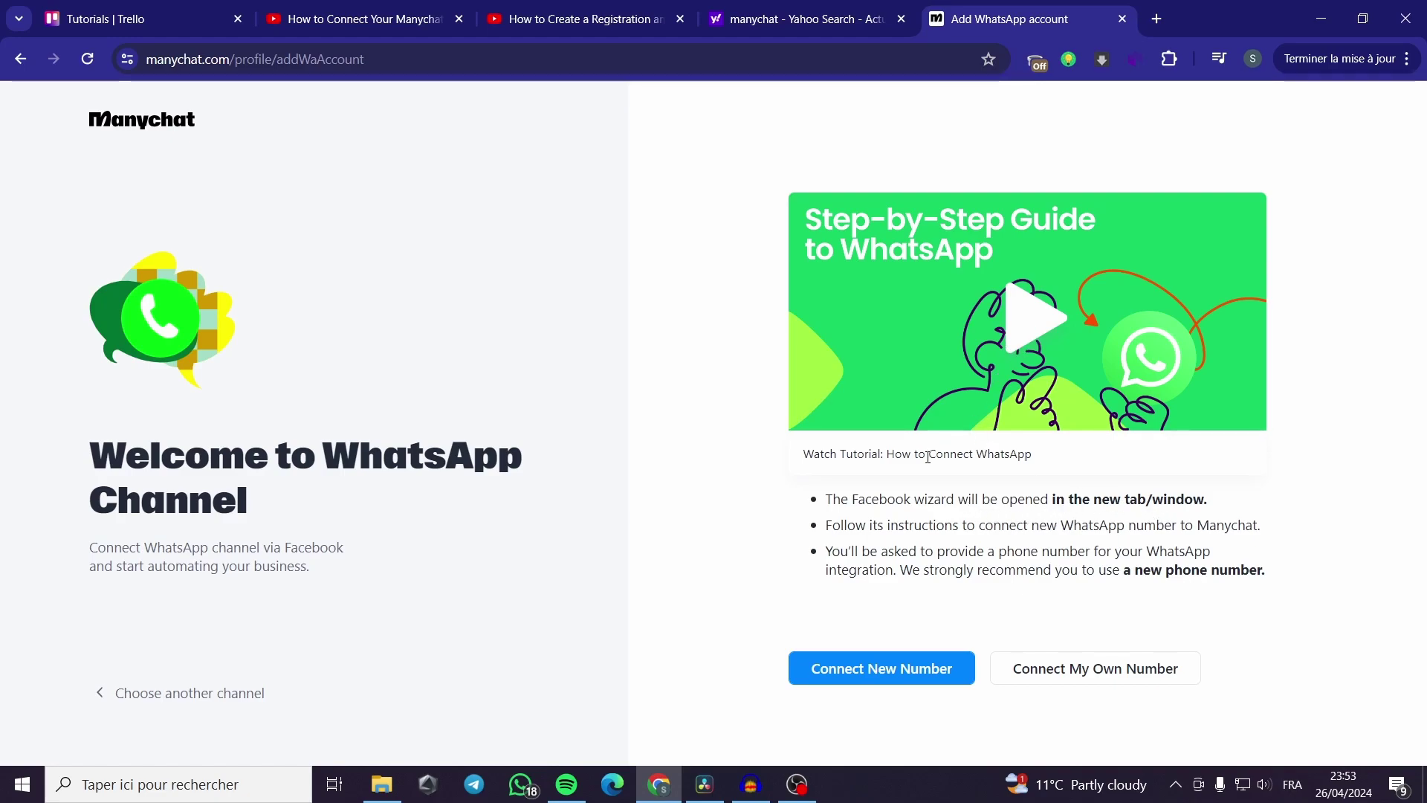
- Read the WhatsApp connection guide, highlighting the video caption and first instruction bullet
left_click_drag(807, 454, 1029, 455)
left_click(891, 456)
left_click_drag(1207, 500, 800, 571)
left_click(781, 520)
left_click(809, 591)
- Try Connect New Number, dismiss the country list, go back and choose Connect My Own Number
left_click(895, 681)
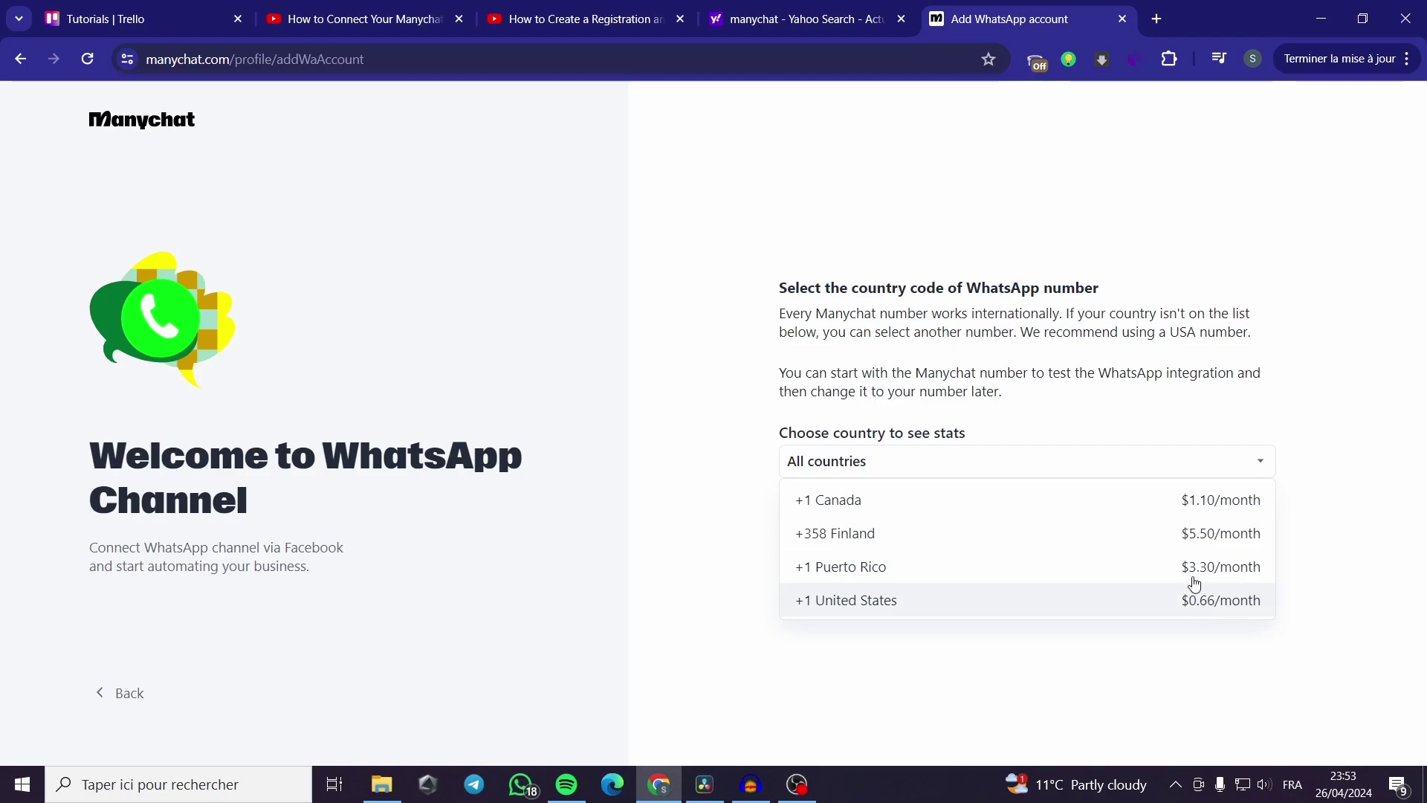
left_click(1036, 416)
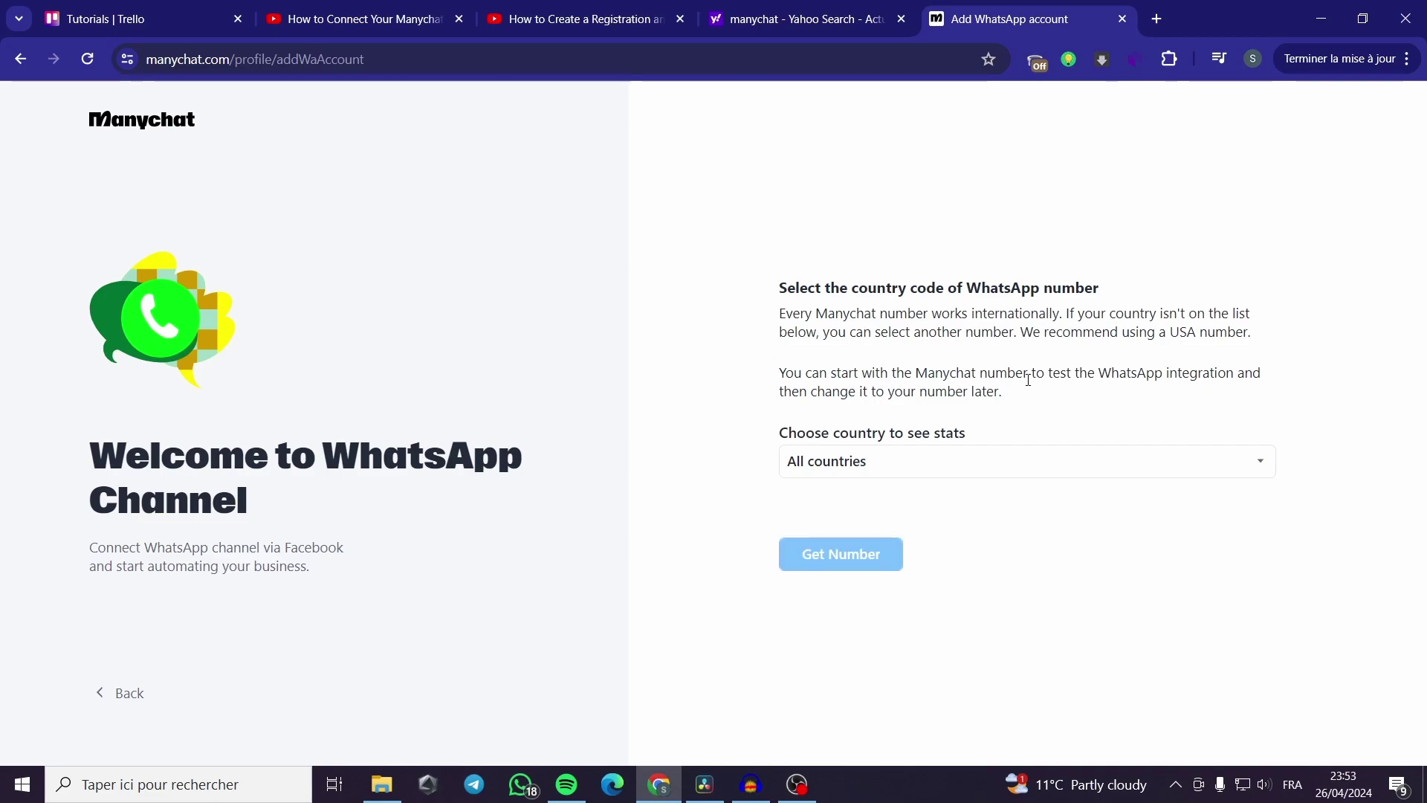
left_click(132, 694)
left_click(1085, 682)
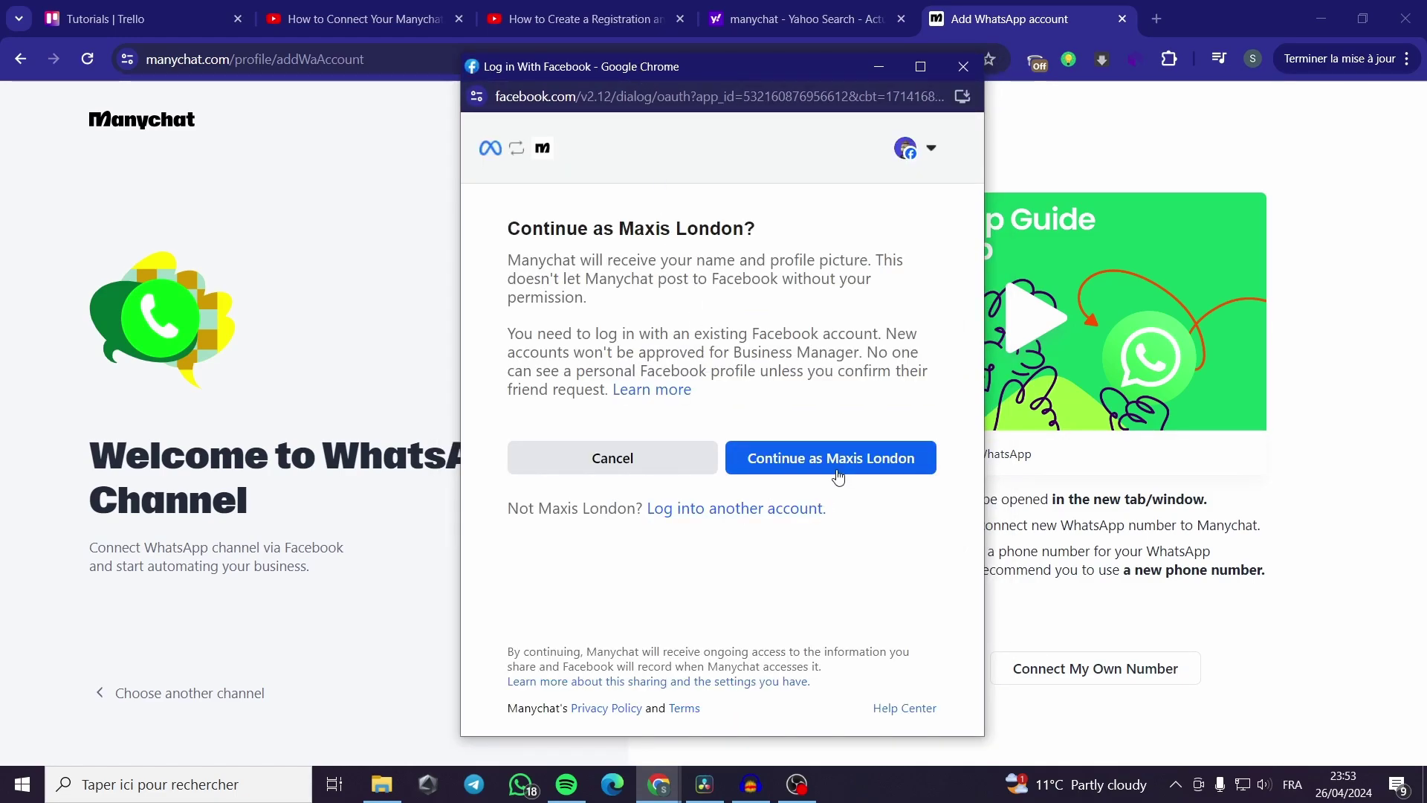
- Continue as the logged-in Facebook account and start connecting WhatsApp to Manychat
left_click(792, 460)
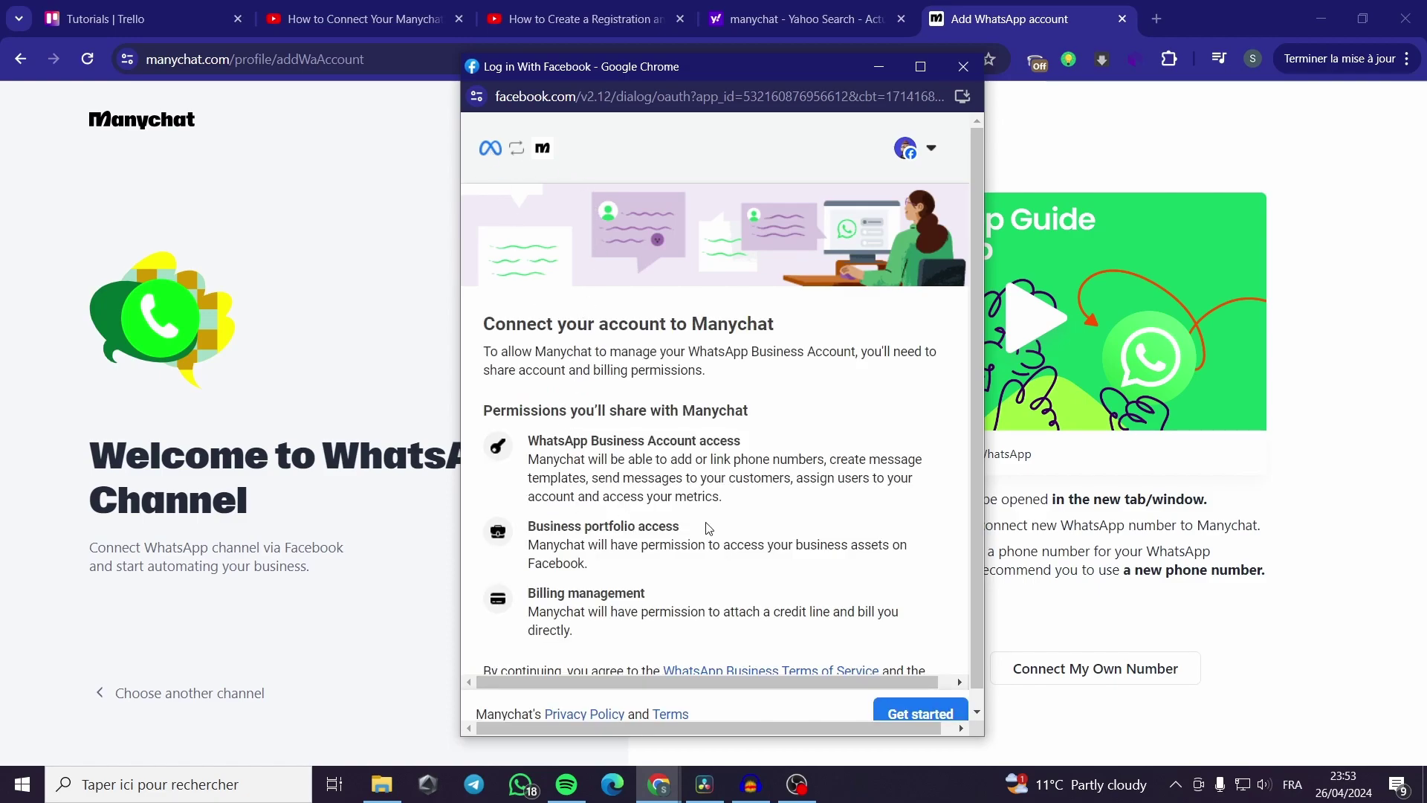
scroll(907, 650, "down", 1)
left_click(927, 712)
- Enter the clothing business's name and correct its spelling and word spacing
left_click(634, 396)
type("jacksmi")
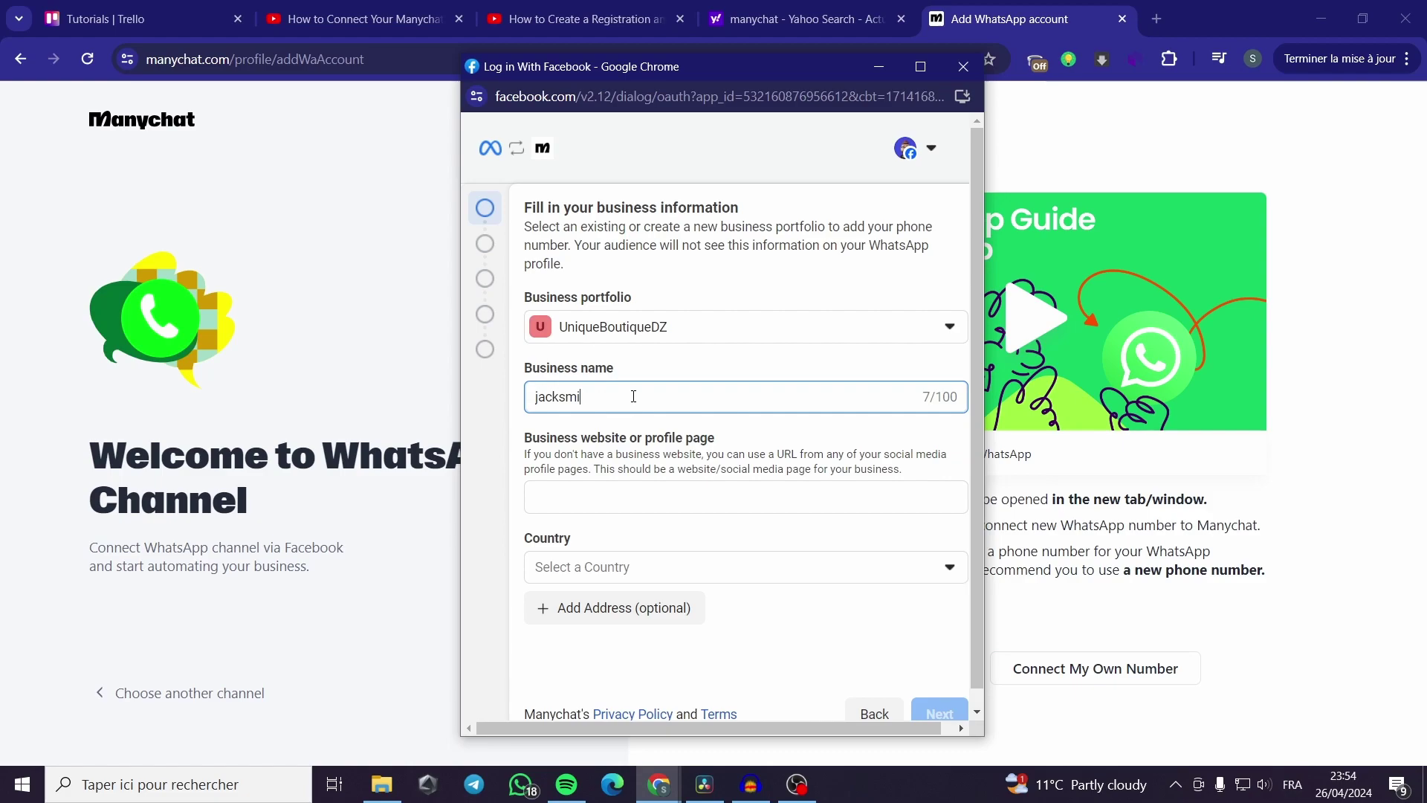
type("thclothi")
key("BackSpace")
type("othings")
left_click(677, 455)
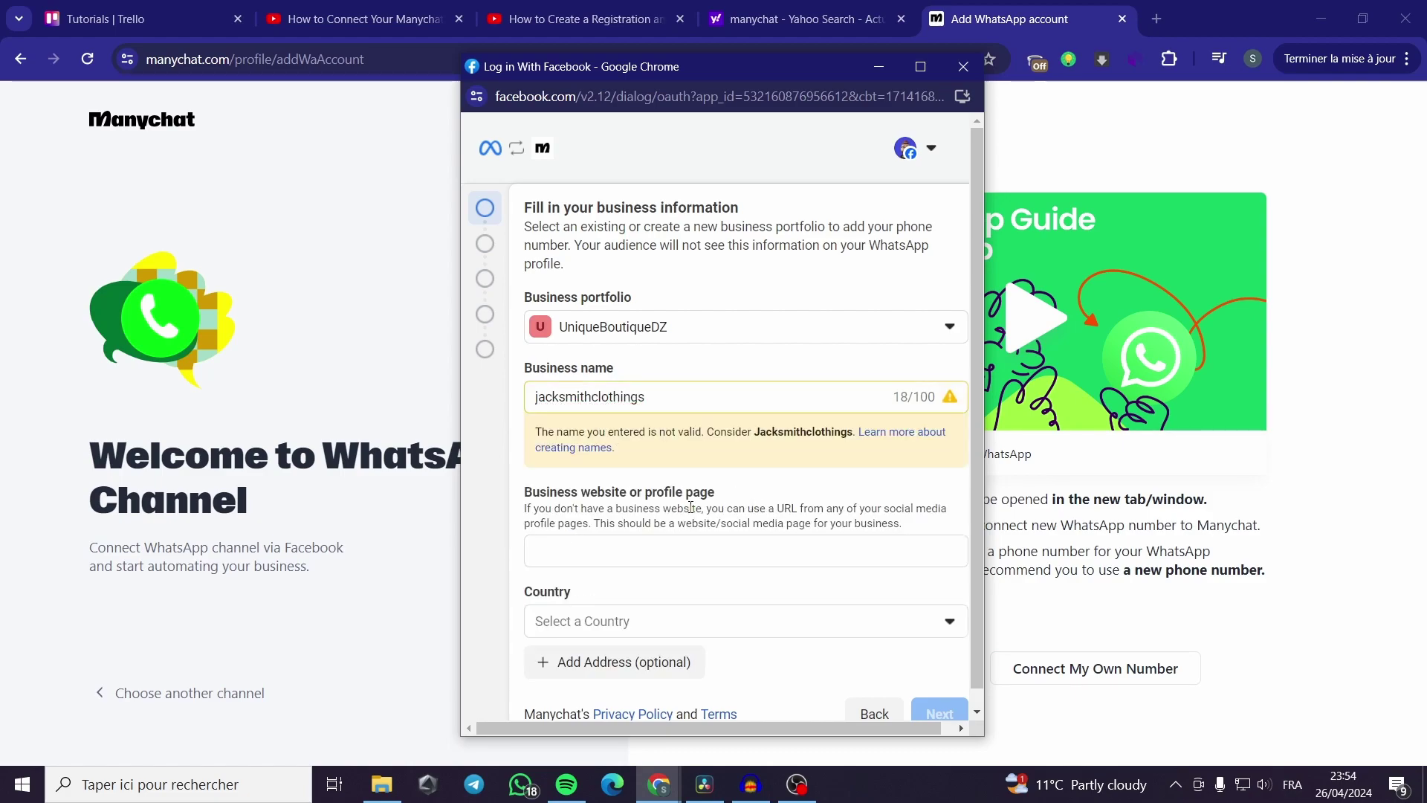
key("BackSpace")
key("BackSpace")
key("BackSpace")
key("BackSpace")
key("BackSpace")
key("BackSpace")
key("BackSpace")
key("BackSpace")
key("BackSpace")
key("Tab")
left_click(568, 398)
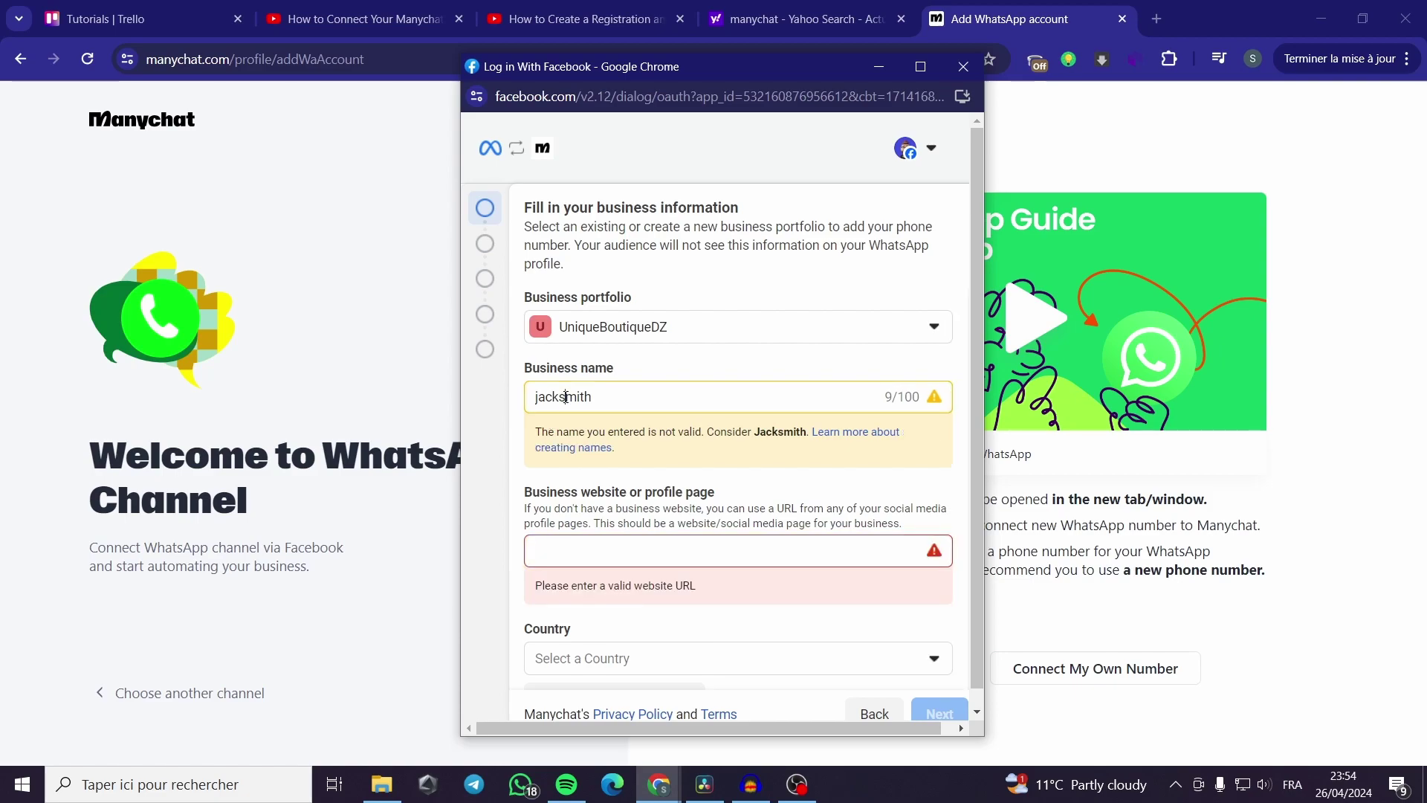
key("BackSpace")
key("Left")
- Check the Country dropdown and leave it unchanged
scroll(692, 547, "down", 1)
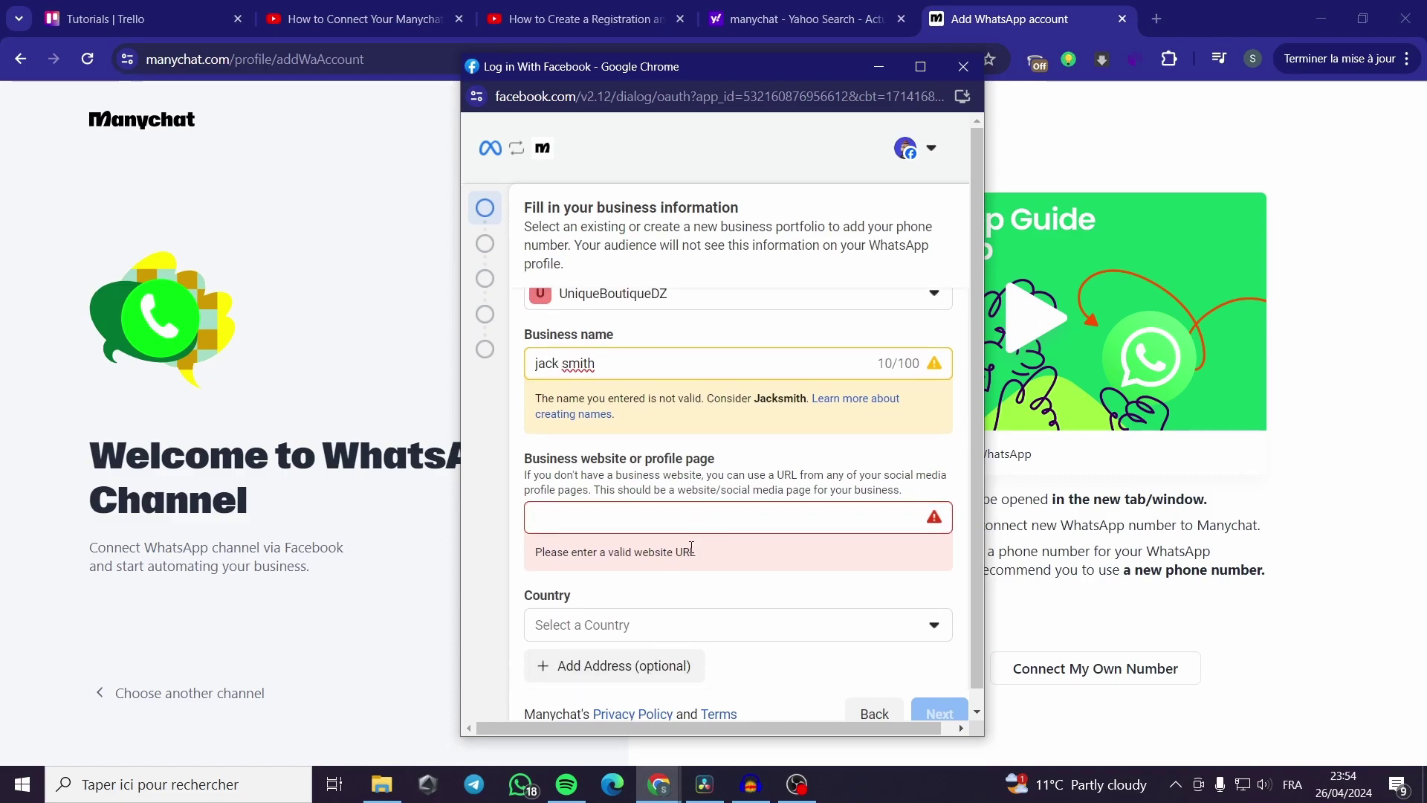
left_click(699, 625)
left_click(911, 626)
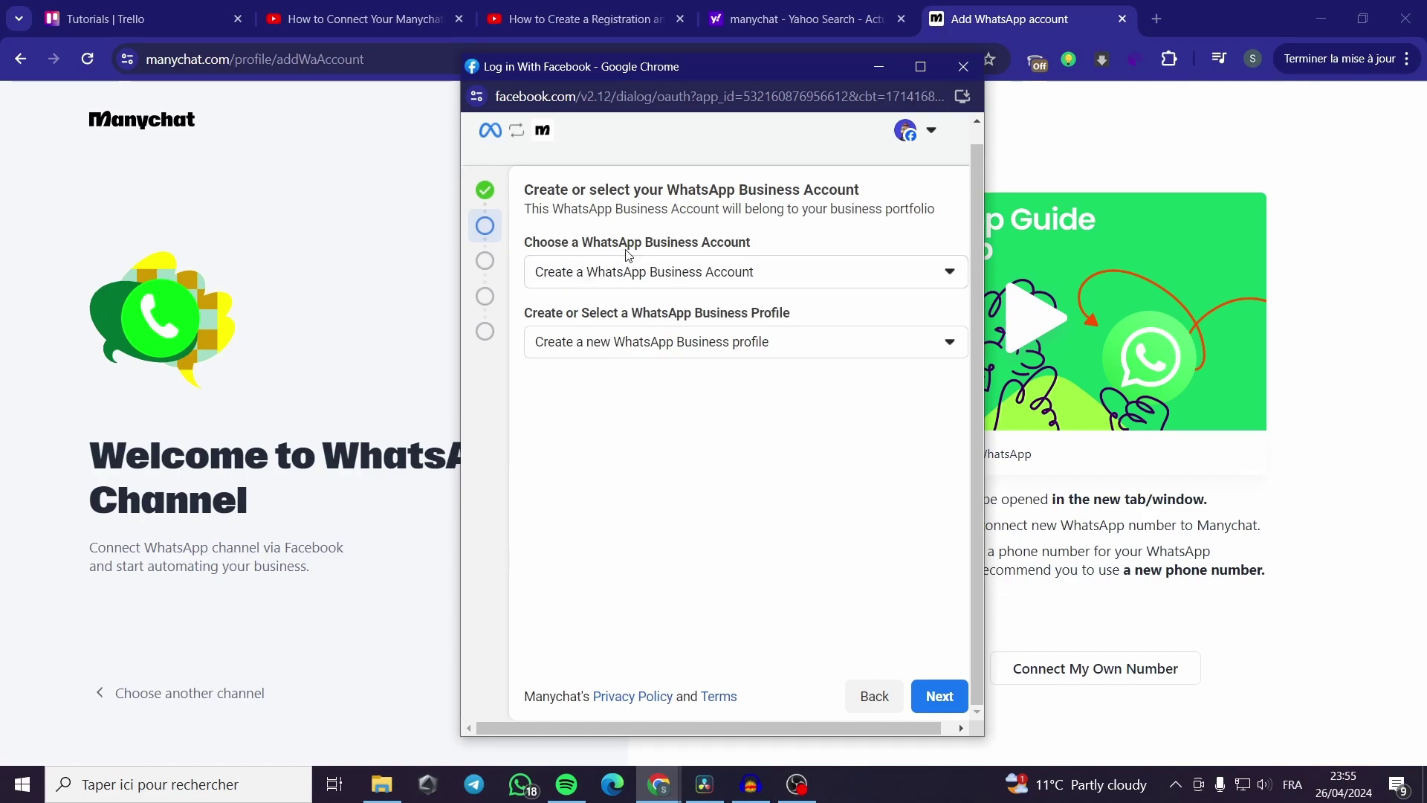
- Keep 'Create a WhatsApp Business Account' selected and continue to the business profile step
left_click(806, 286)
left_click(774, 351)
left_click(682, 343)
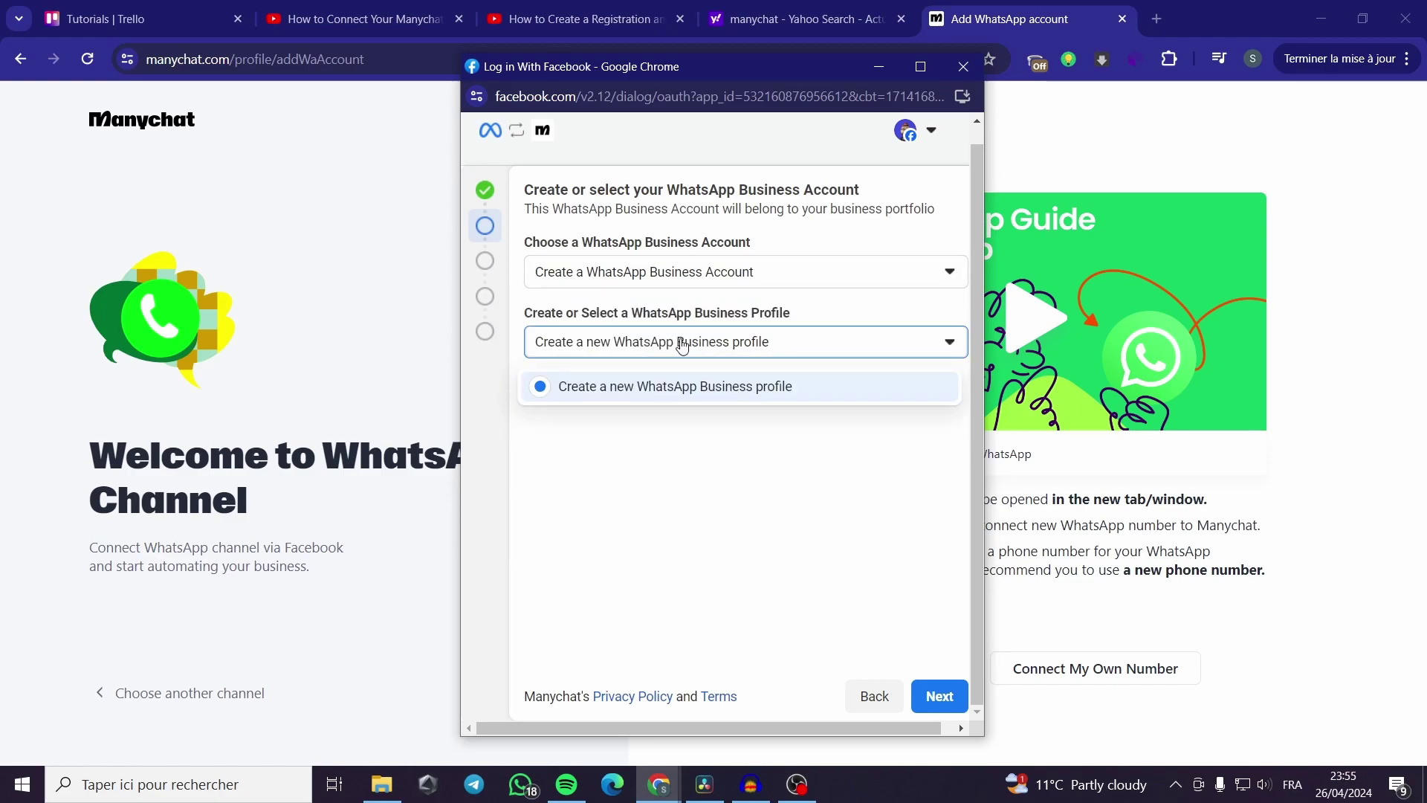
left_click(614, 277)
left_click(774, 445)
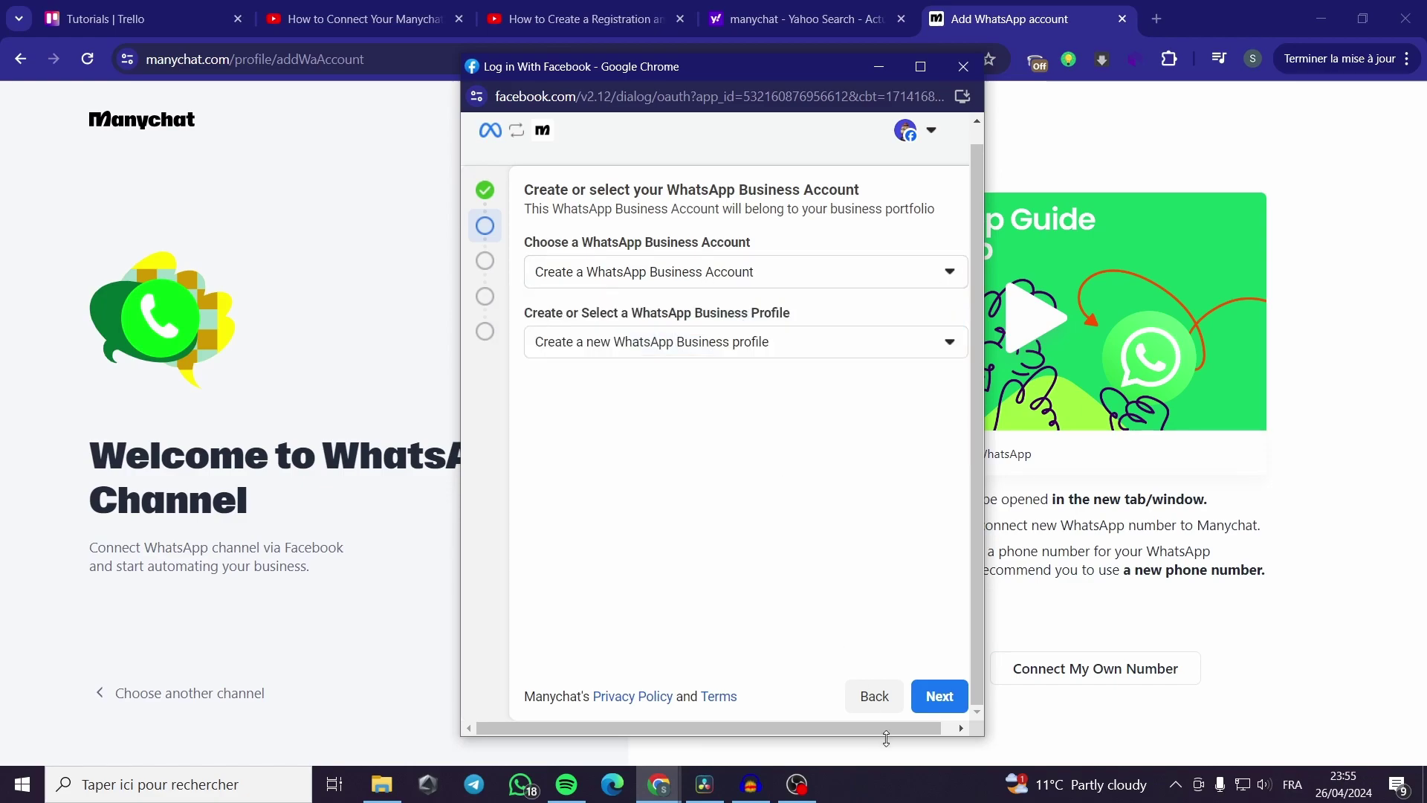
left_click(941, 694)
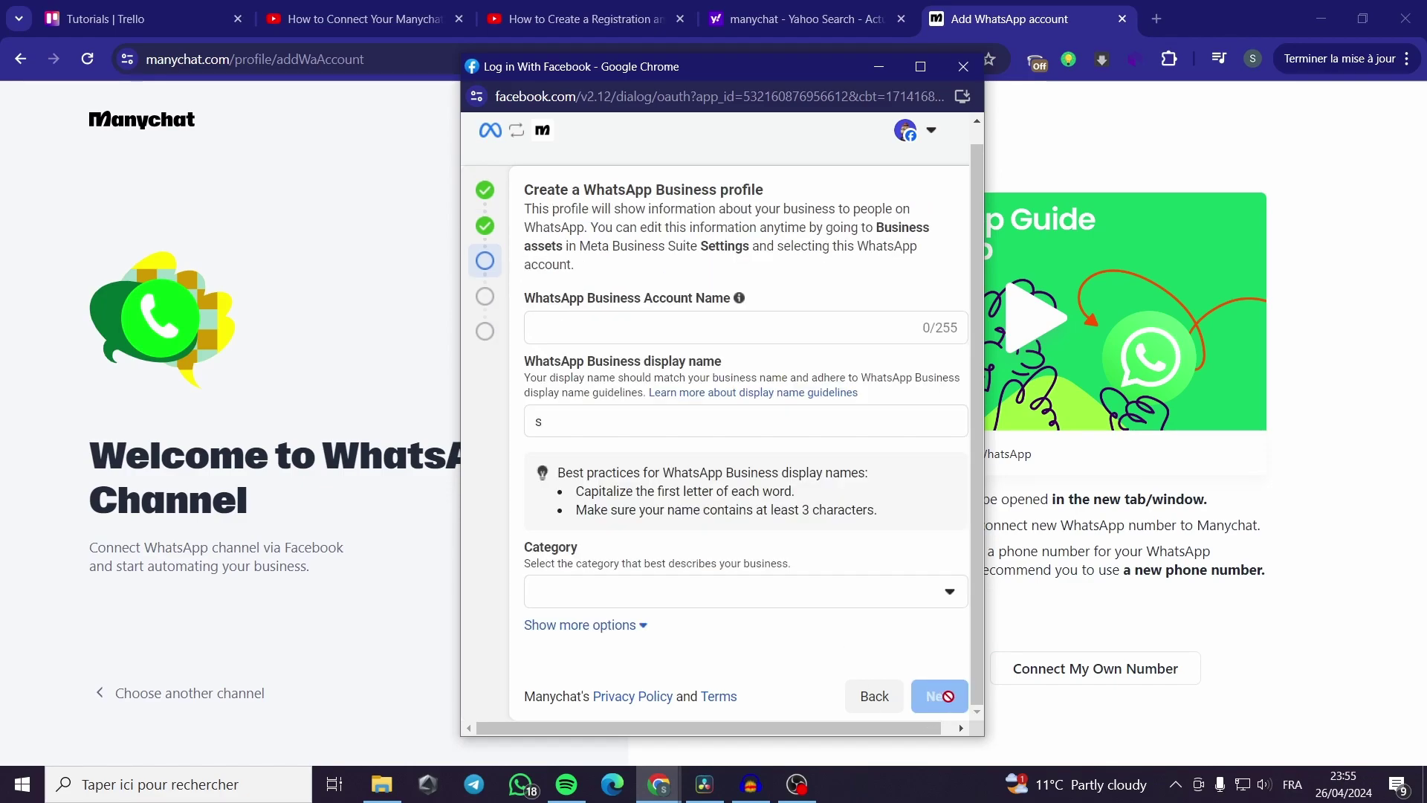
- Fill in the account and display names, set category Clothing and Apparel, and submit
left_click(628, 333)
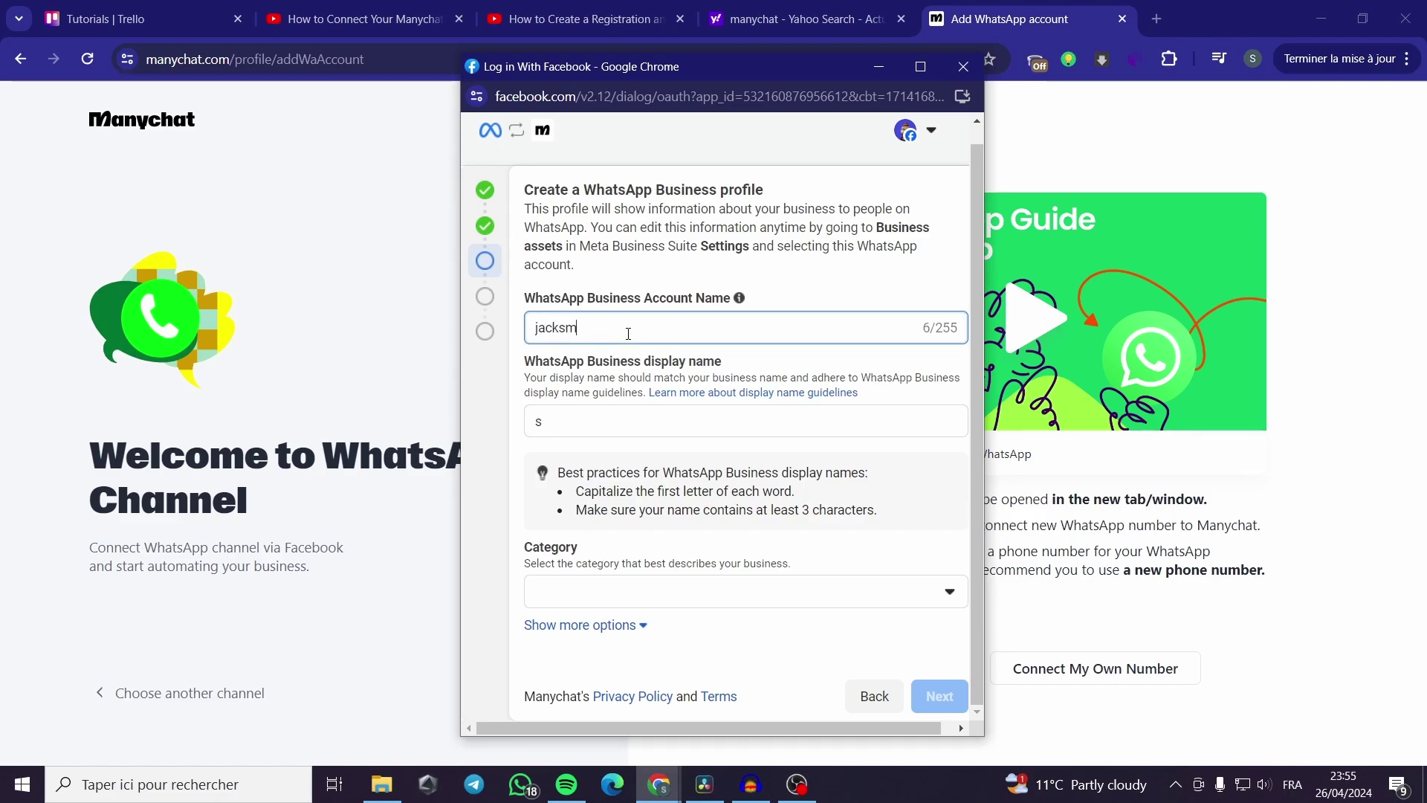
left_click(642, 429)
left_click(613, 591)
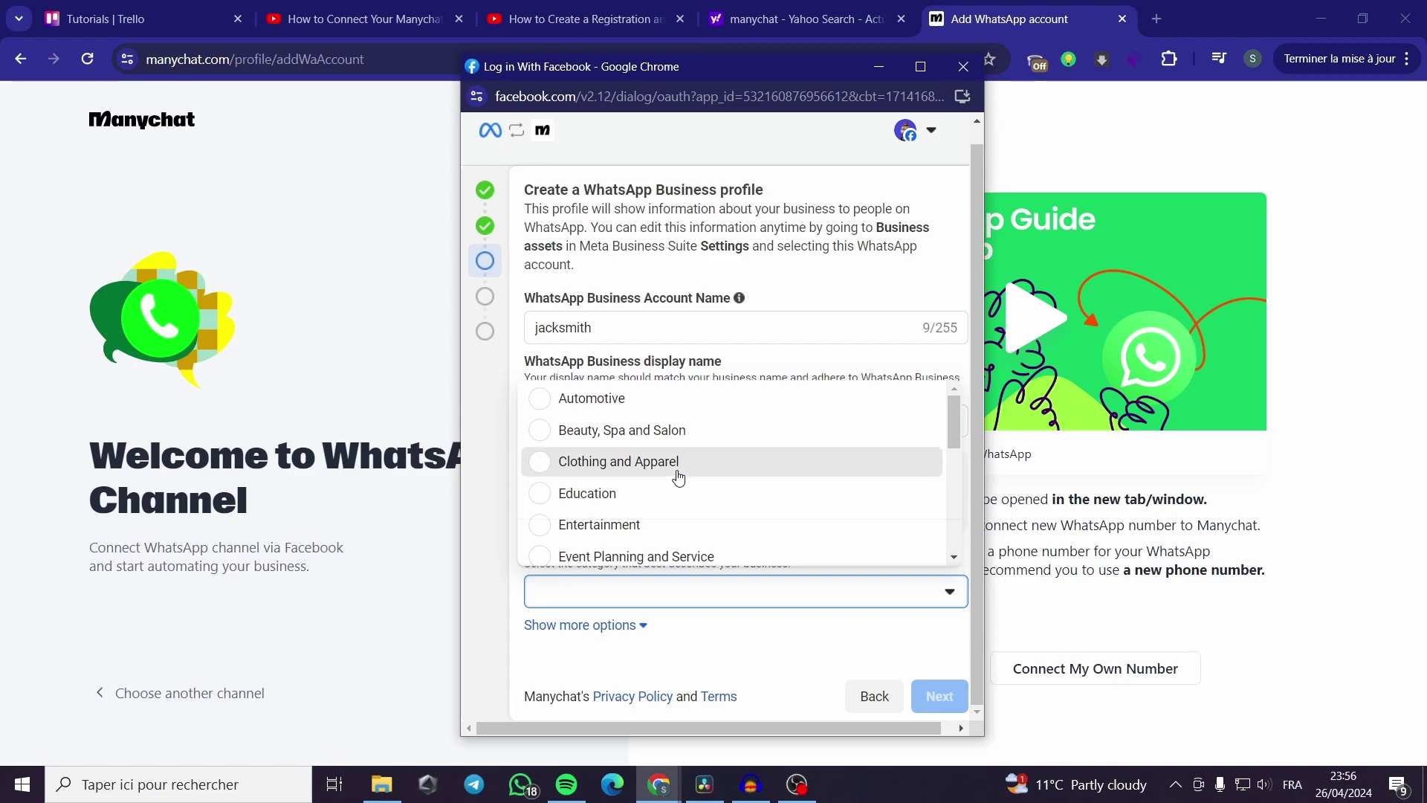
left_click(678, 474)
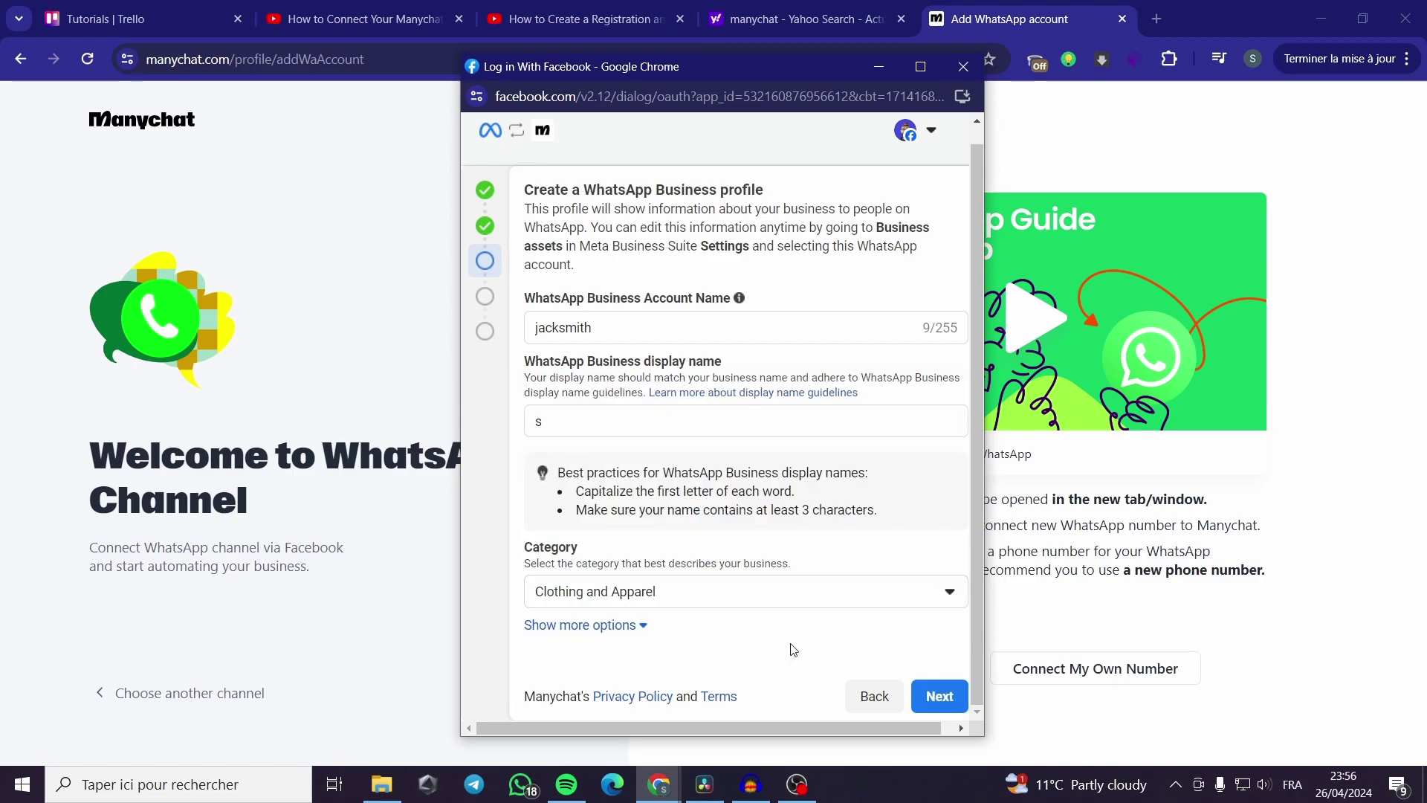
left_click(936, 693)
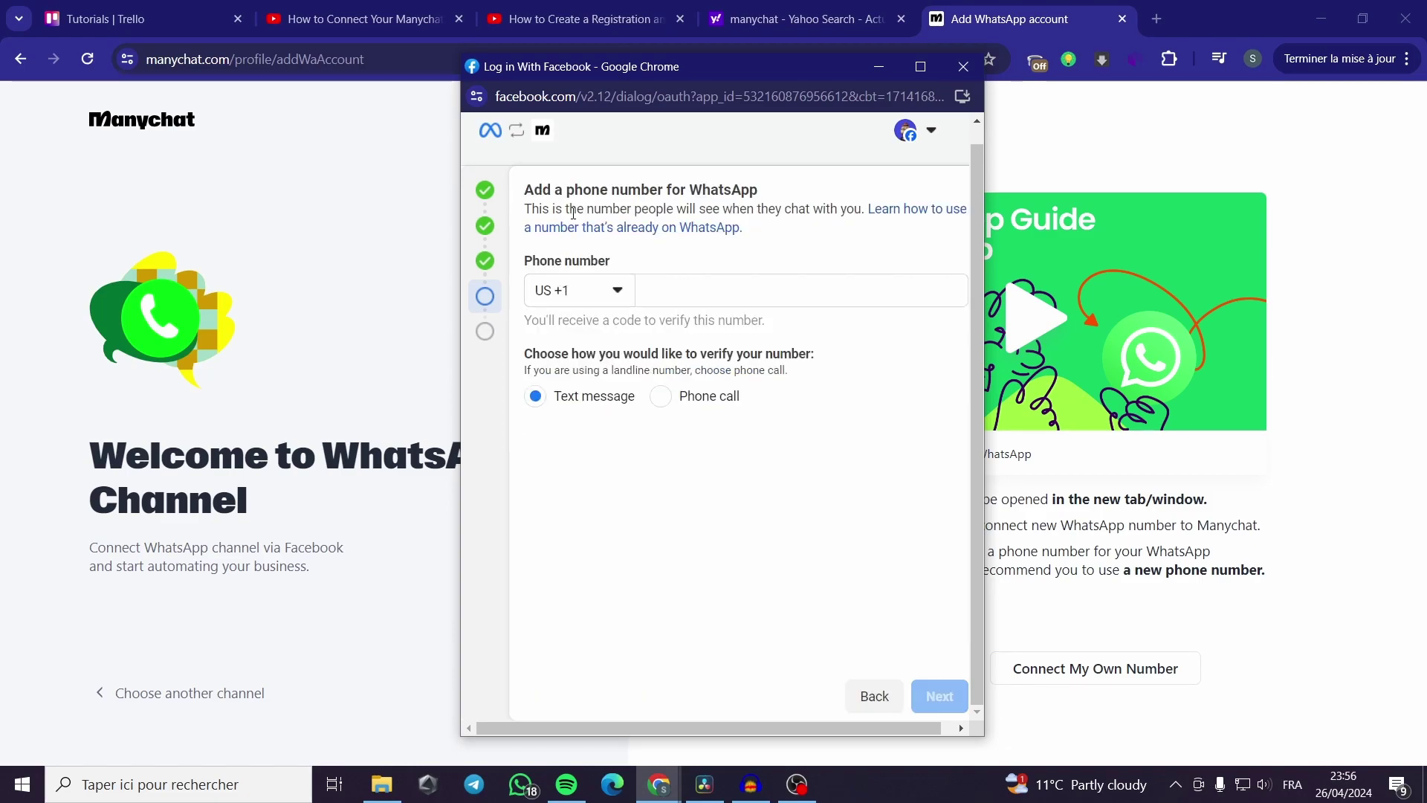
- Keep US +1 as the phone country code and finish the WhatsApp account setup
left_click(617, 292)
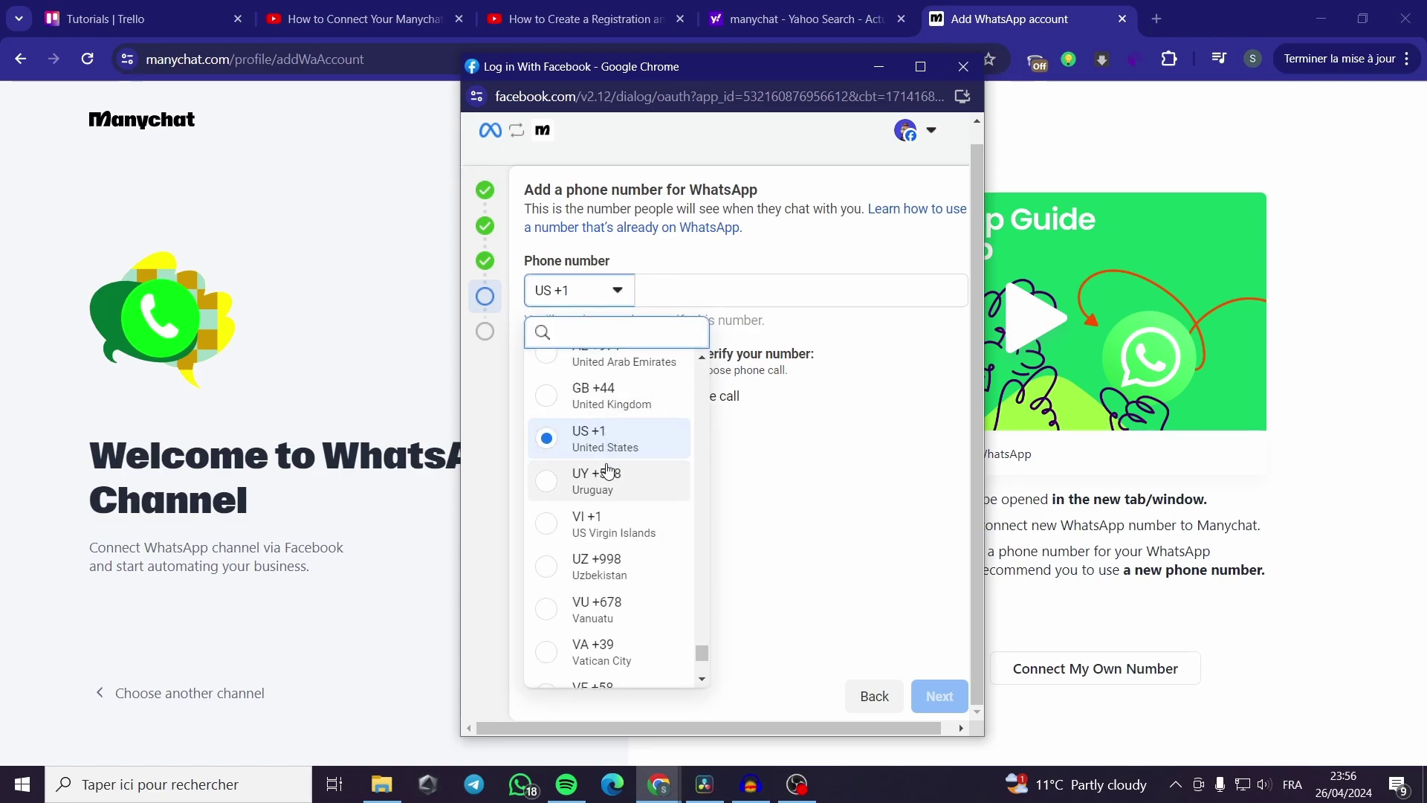
left_click(619, 293)
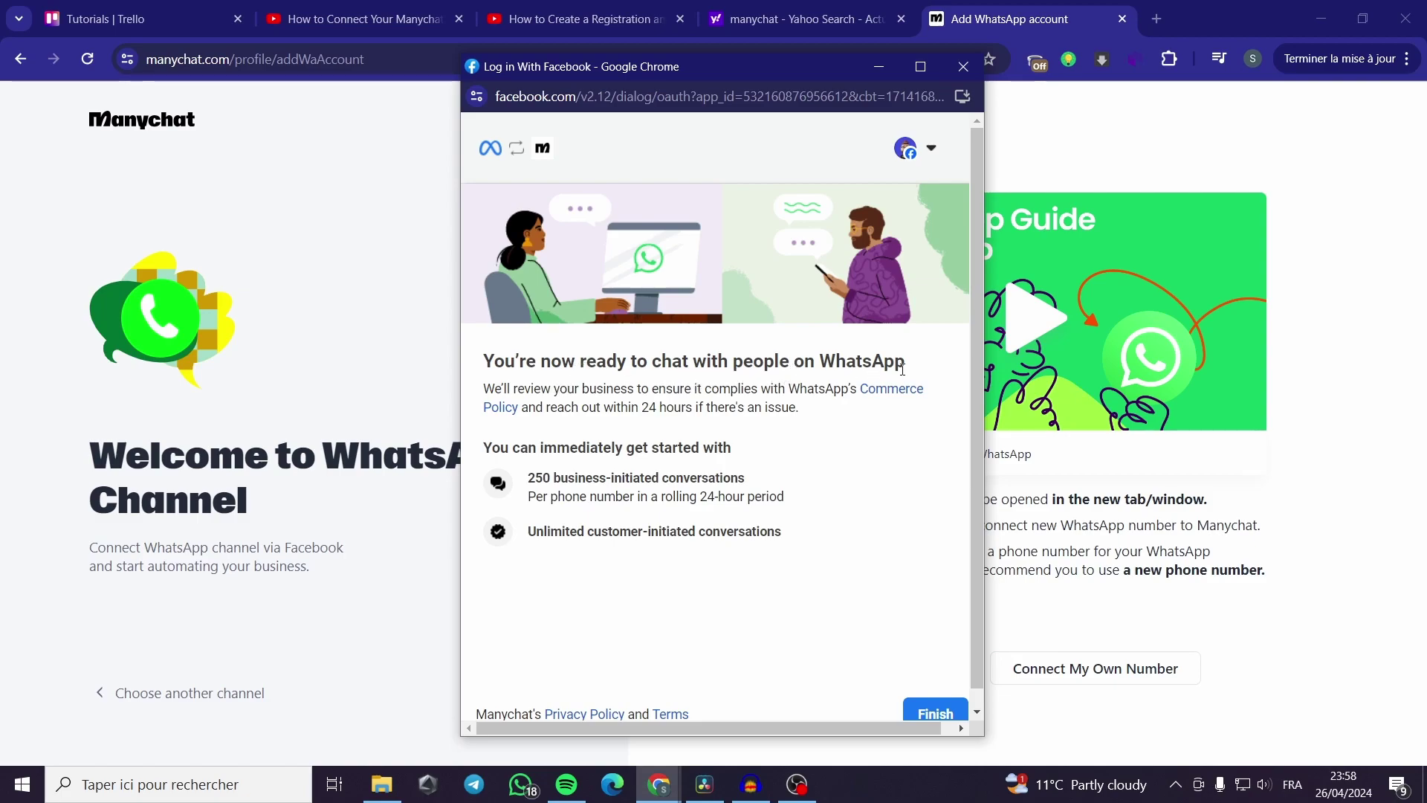
scroll(531, 403, "down", 1)
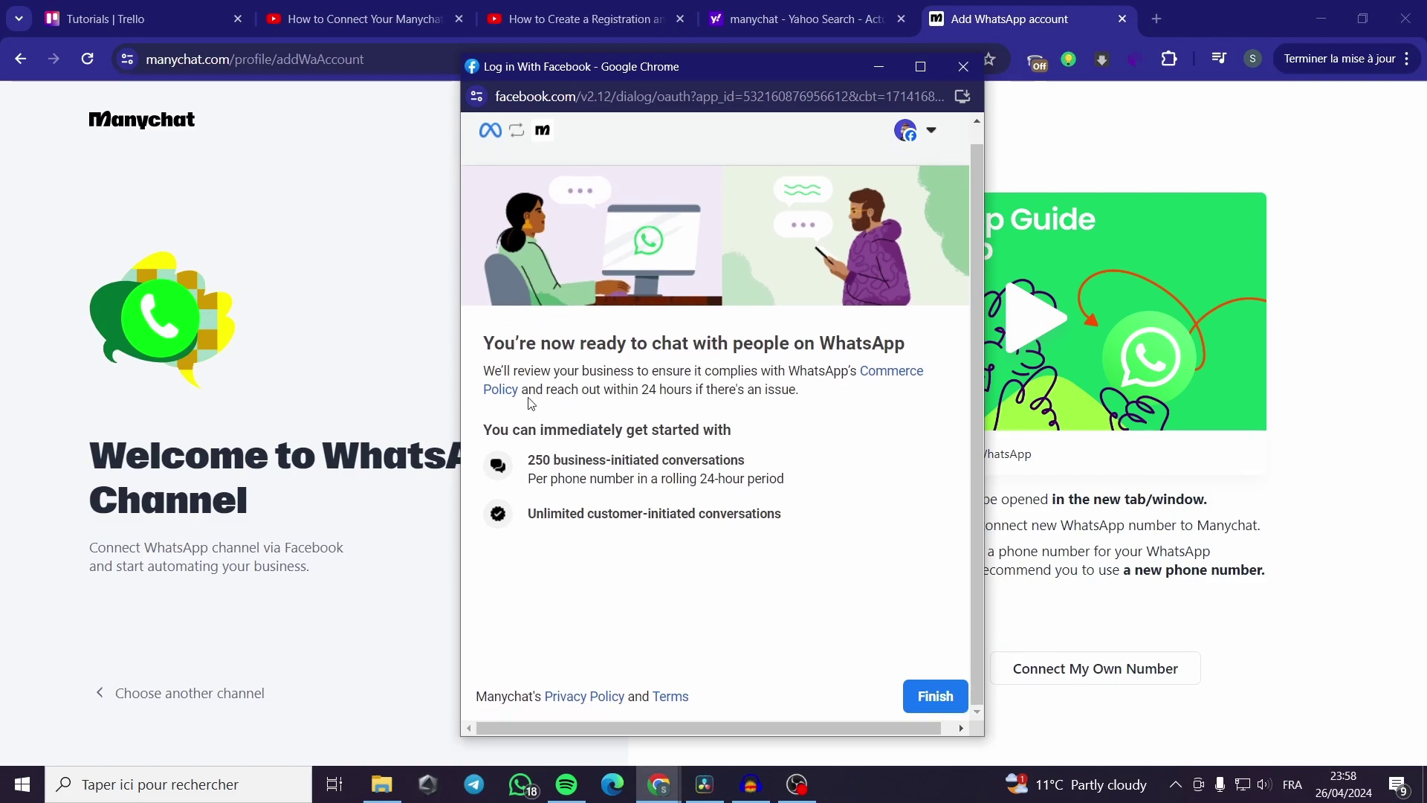
left_click(949, 704)
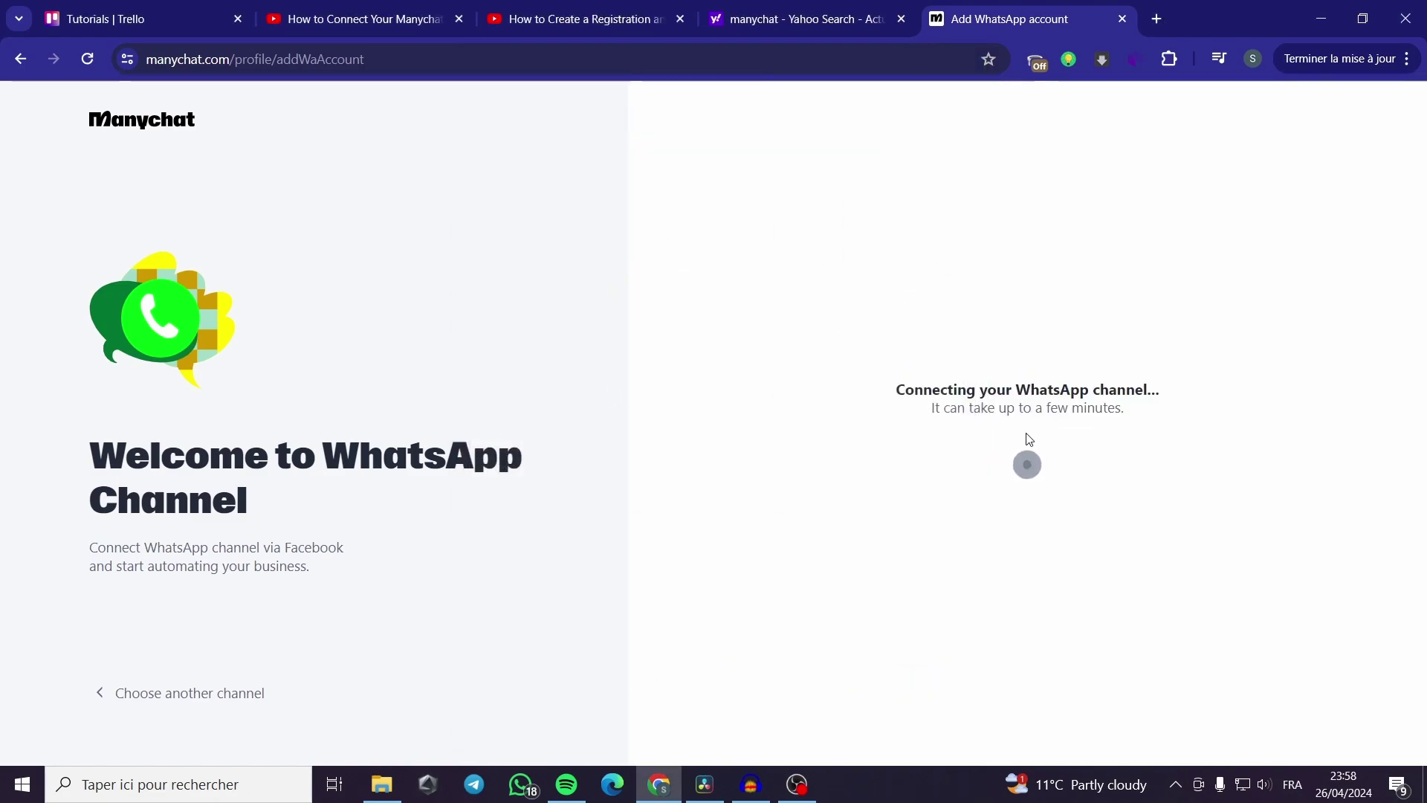
- Answer Business use for the account purpose and Both for how Manychat will be used
left_click_drag(966, 390, 1153, 407)
left_click(1172, 421)
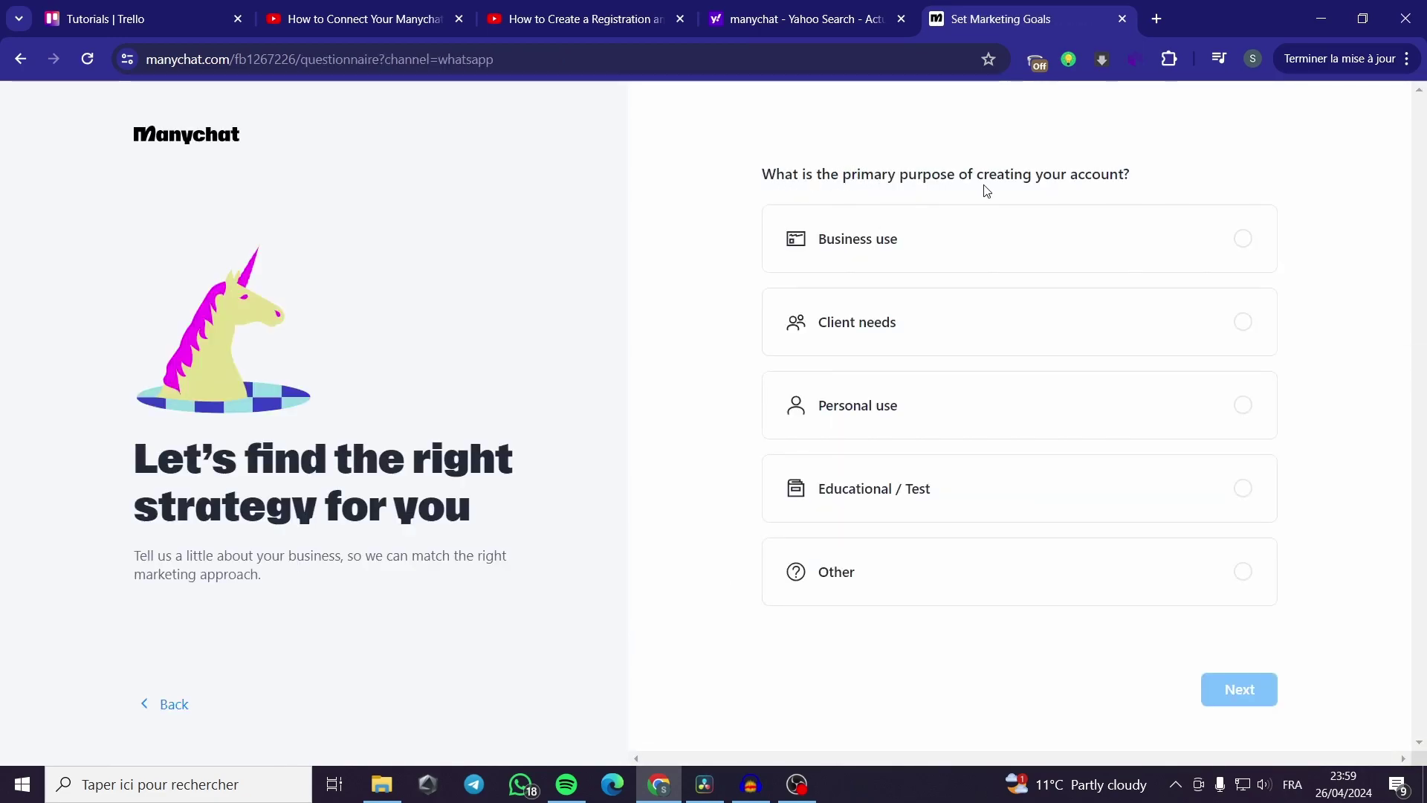
left_click(945, 247)
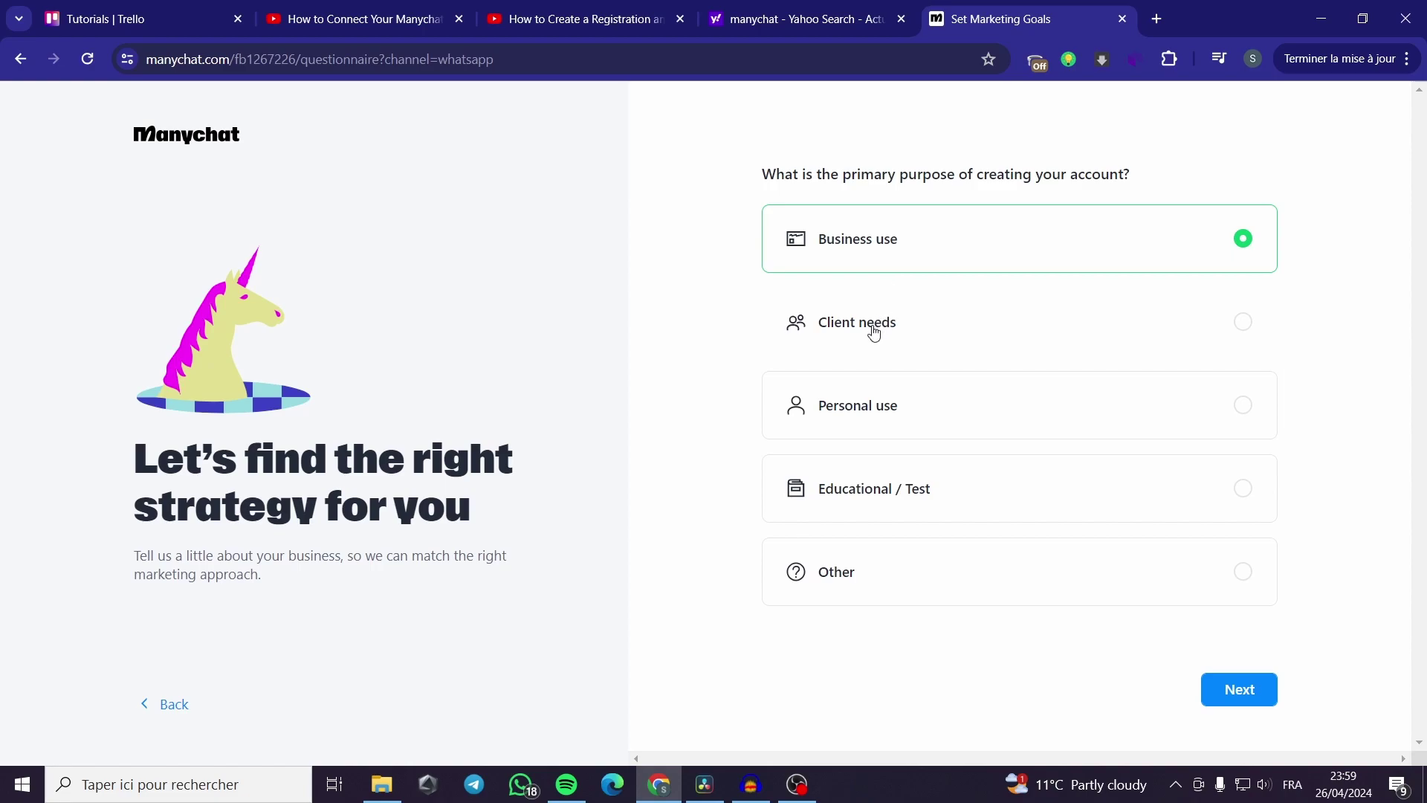
left_click(1243, 697)
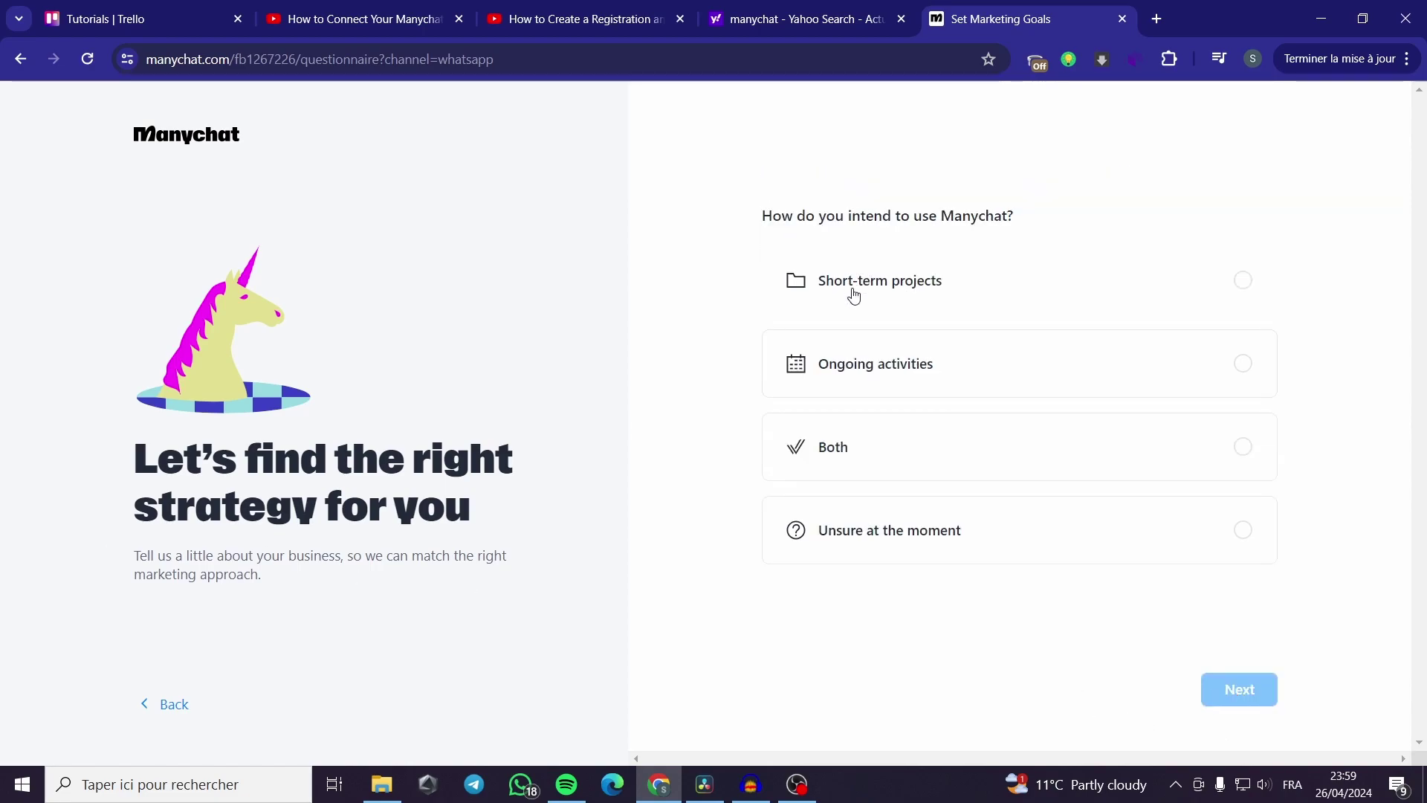
left_click(1055, 446)
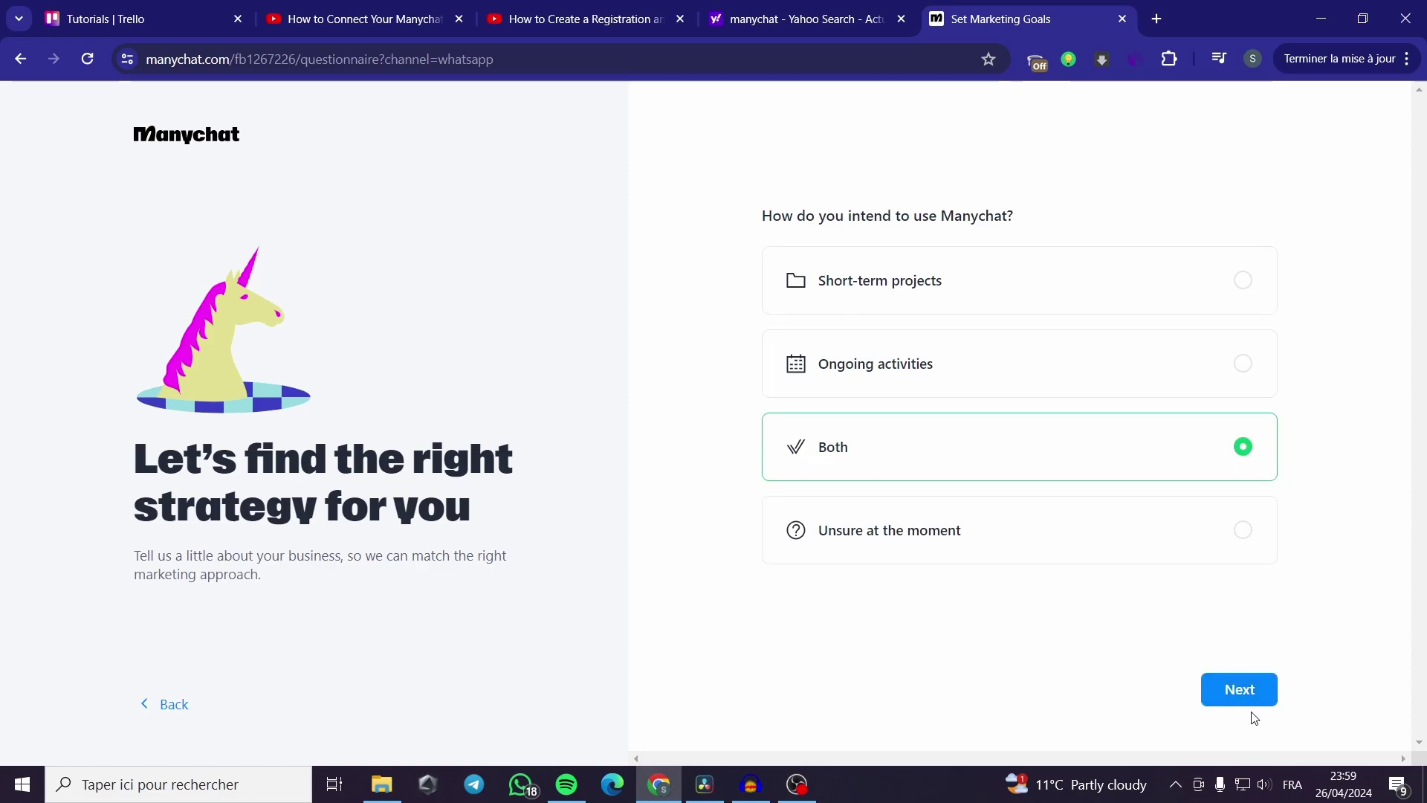
left_click(1234, 695)
- Skip the company type question, pick Shopify and My own website, and submit the answers
left_click(1204, 689)
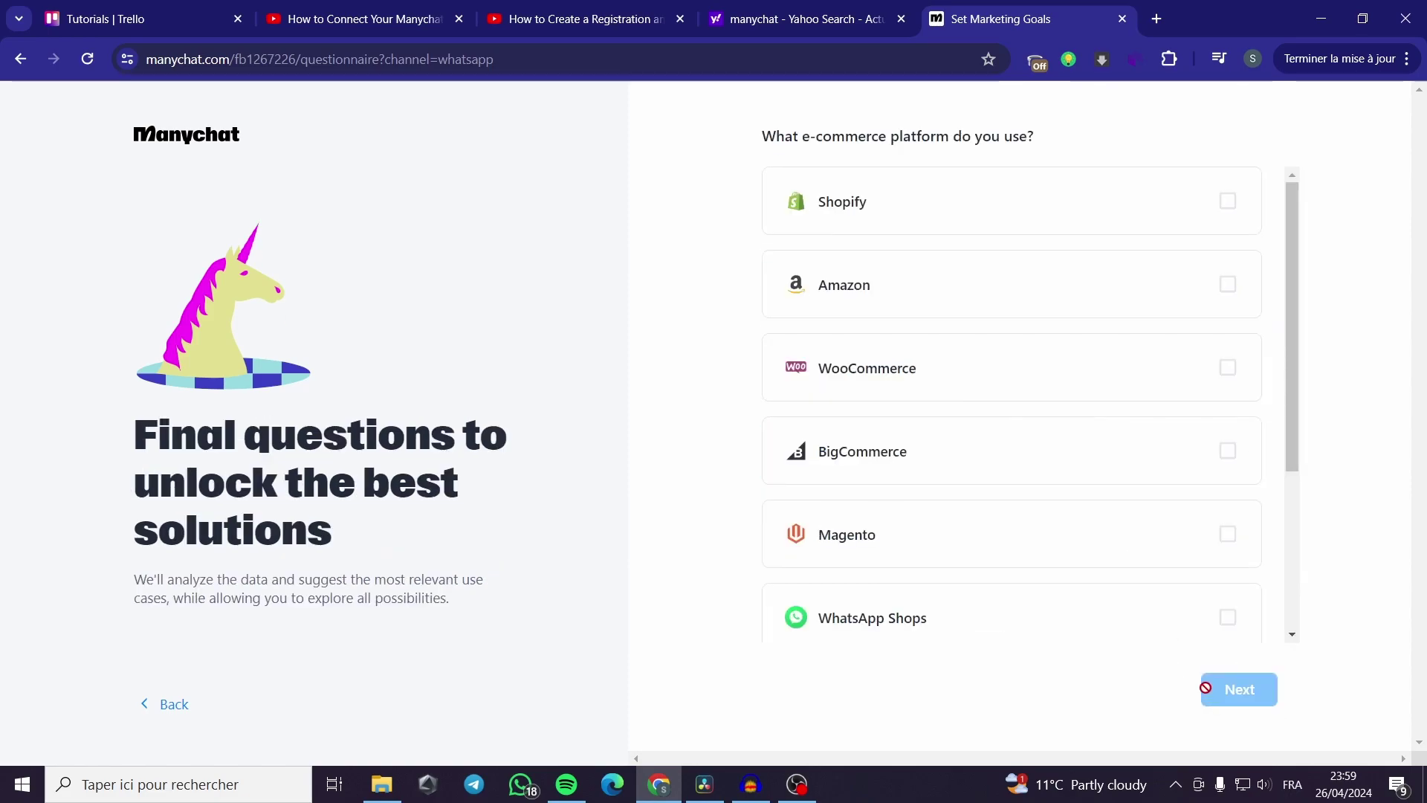
left_click(849, 208)
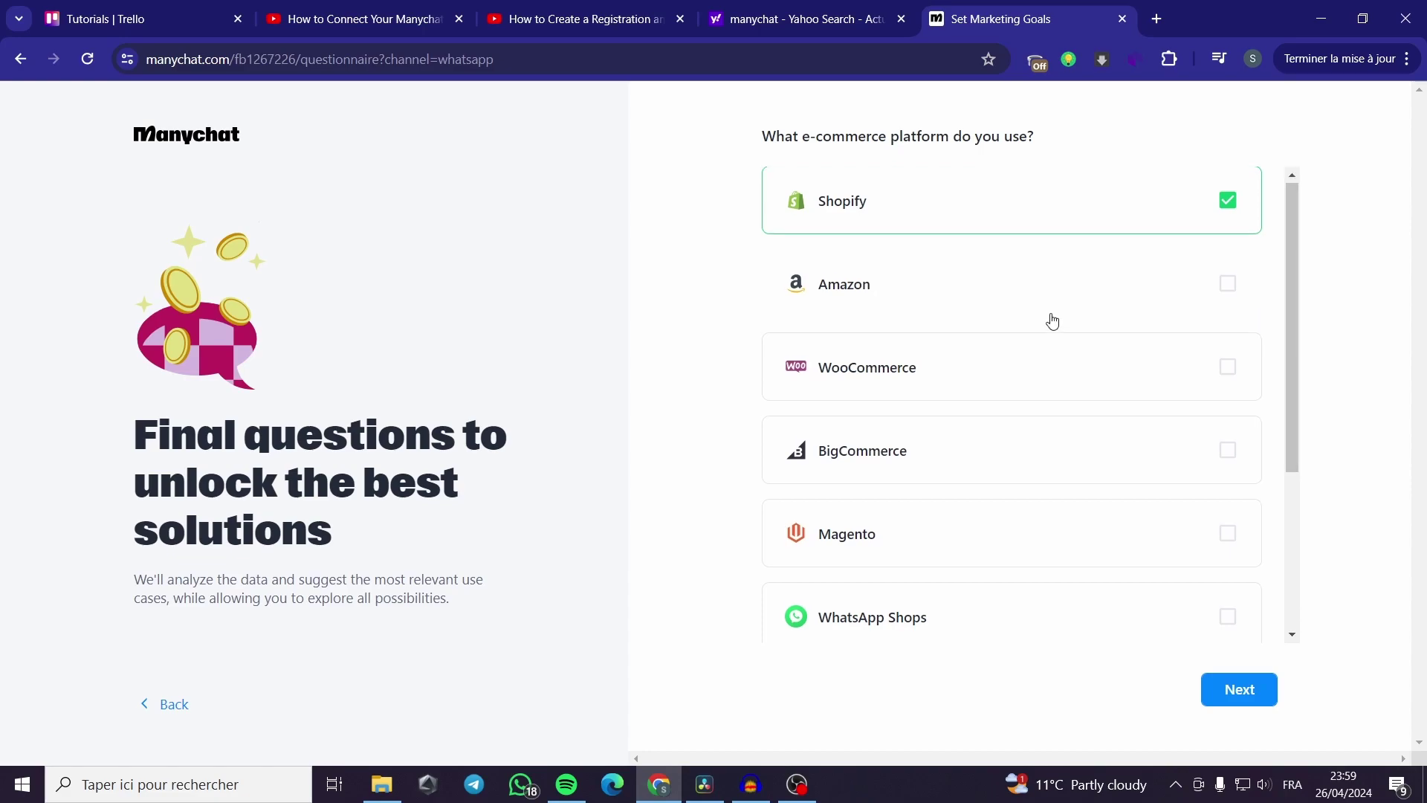
scroll(1048, 320, "down", 3)
scroll(1044, 334, "up", 3)
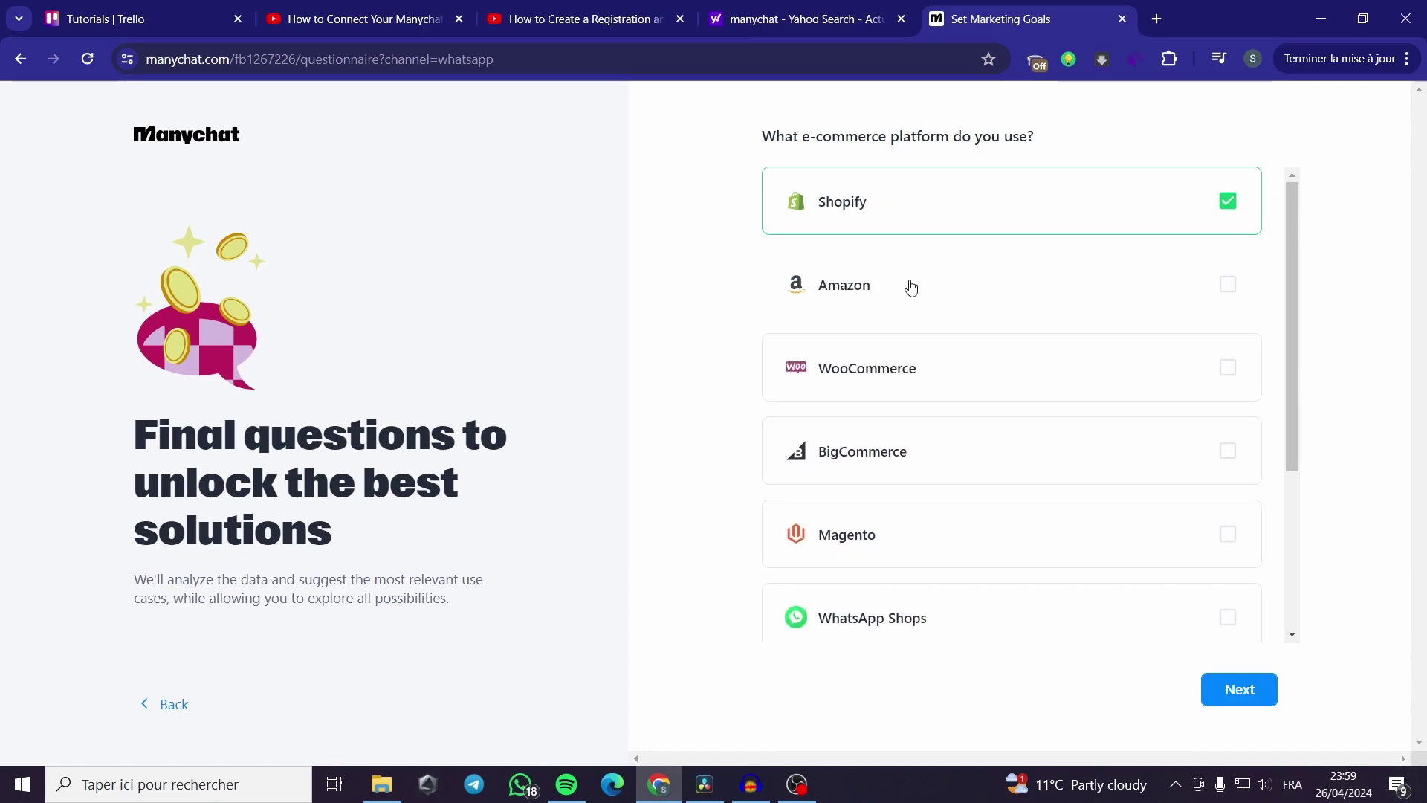
left_click(1238, 693)
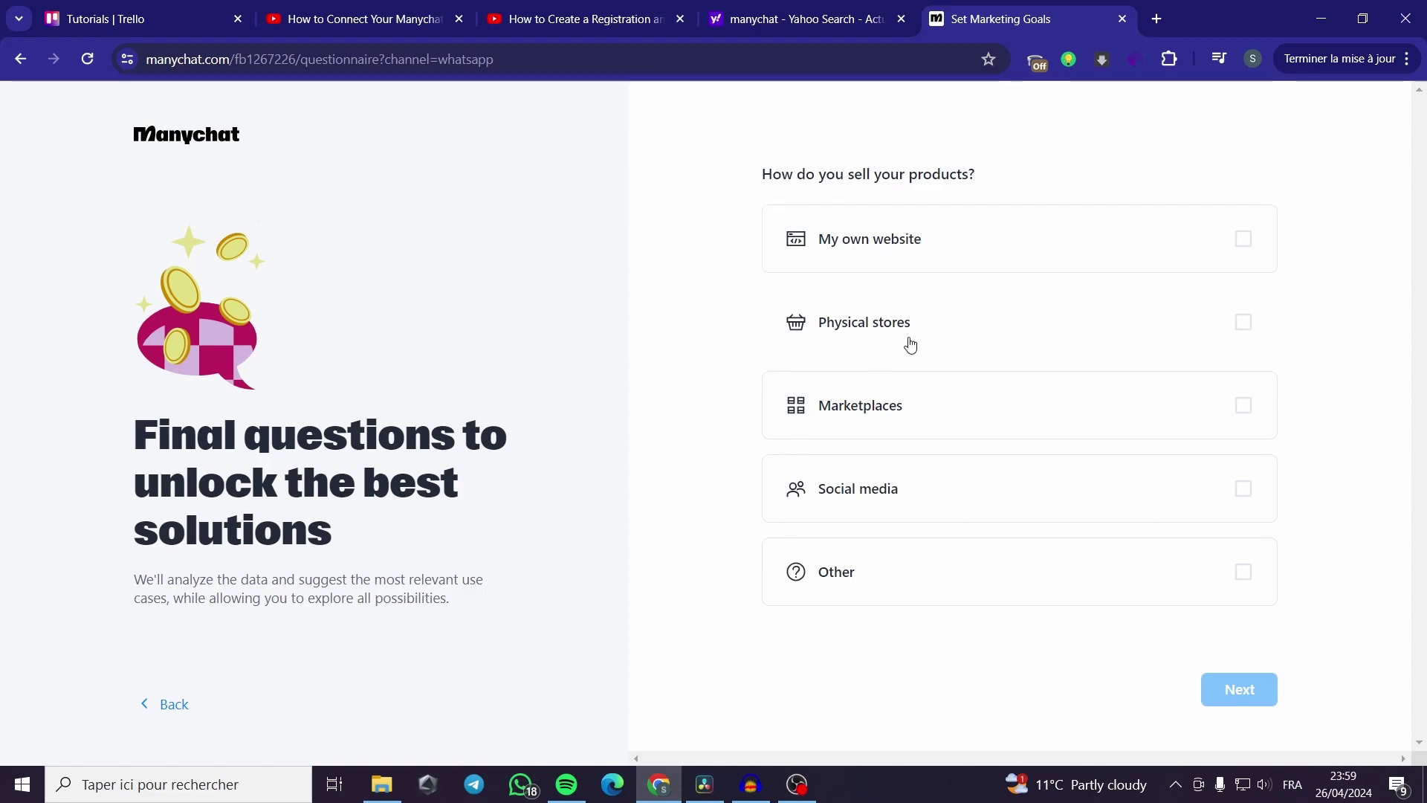
left_click(966, 250)
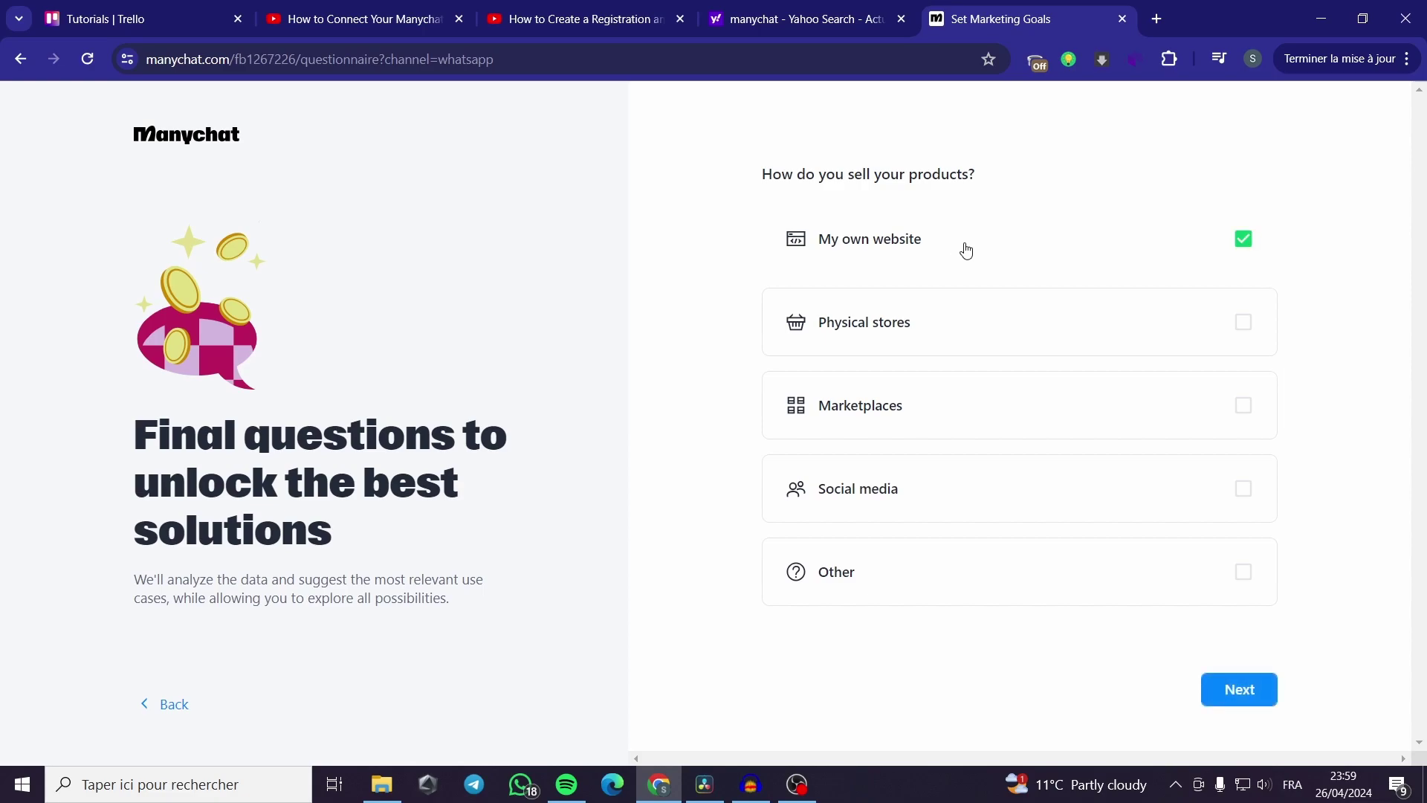
left_click(1249, 706)
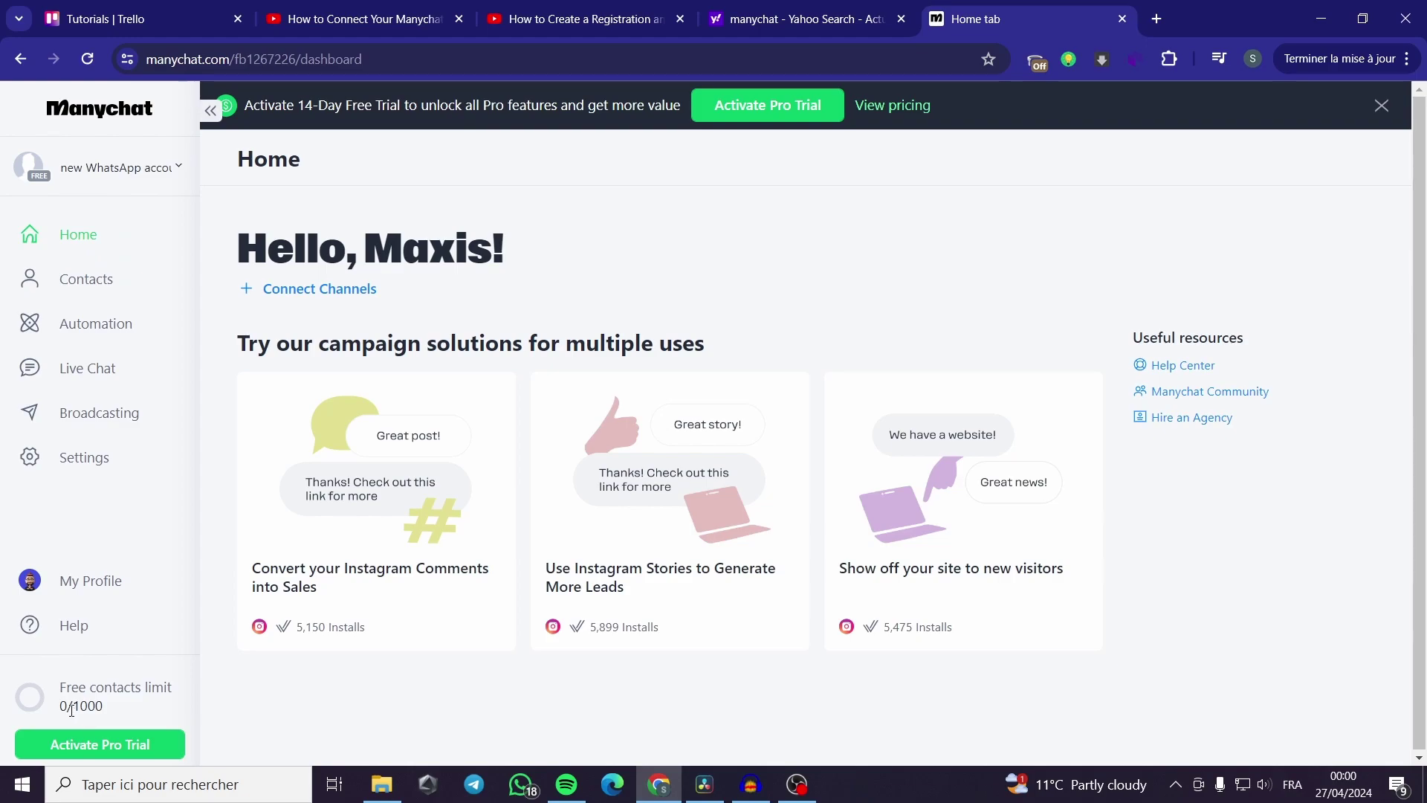
left_click_drag(60, 688, 179, 701)
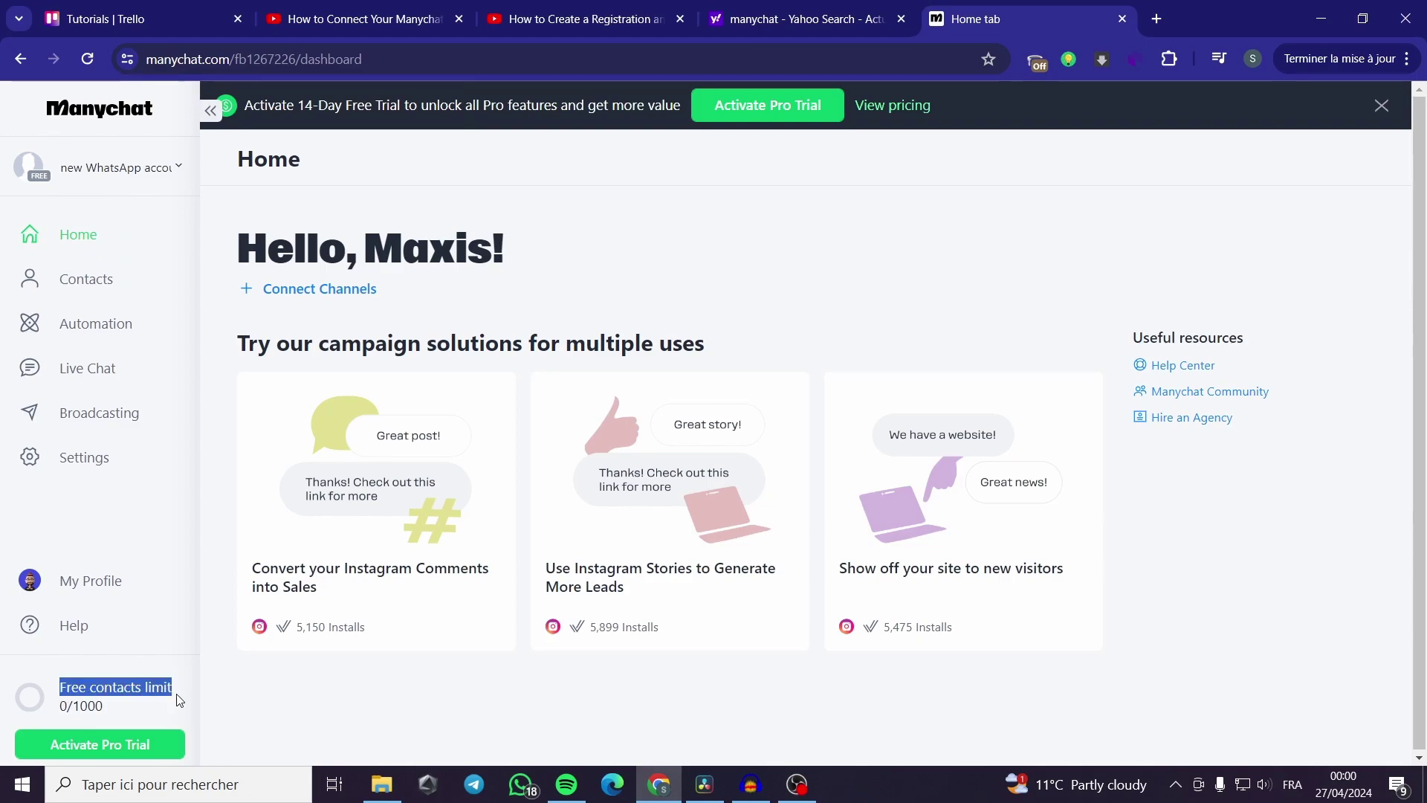
left_click(179, 701)
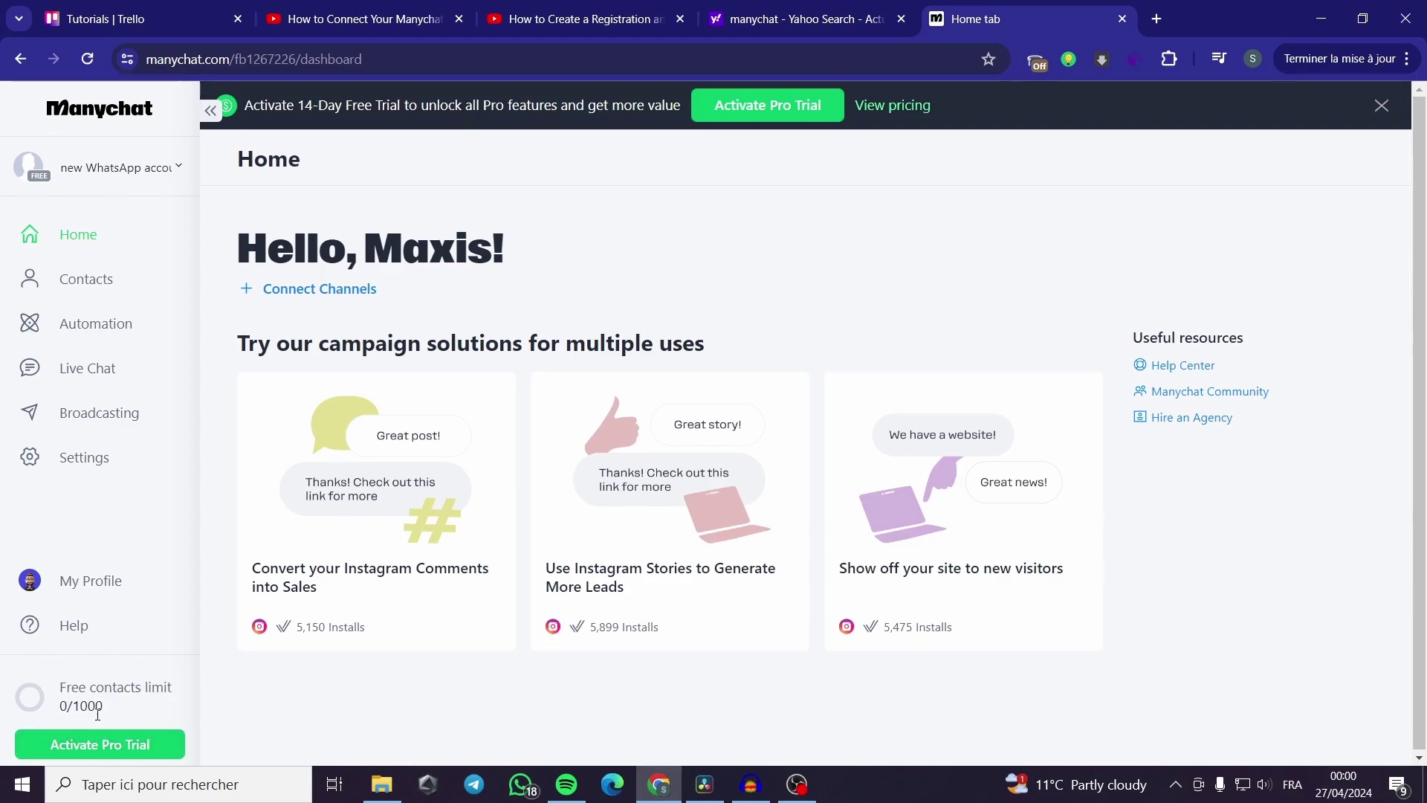
left_click_drag(81, 714, 119, 715)
left_click(88, 749)
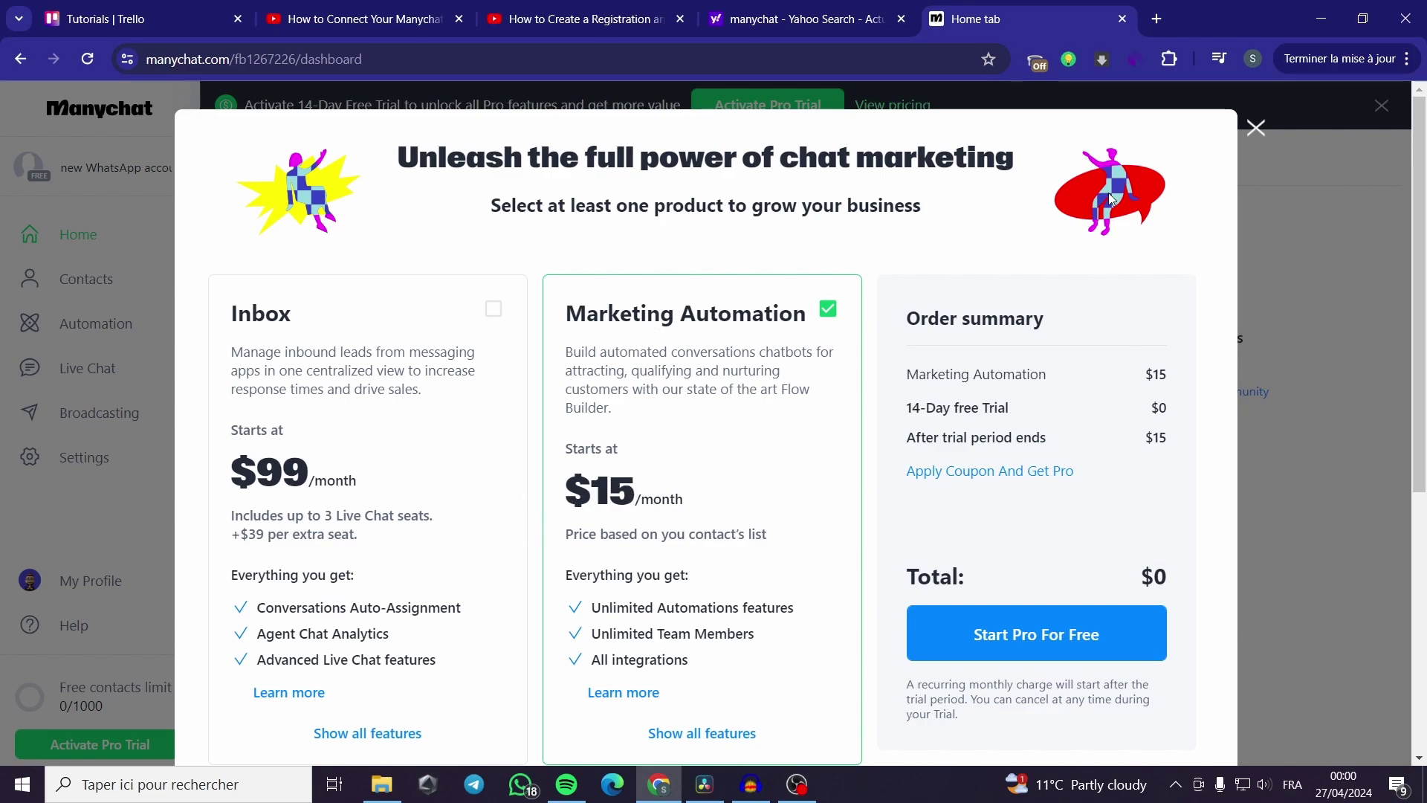
key("Escape")
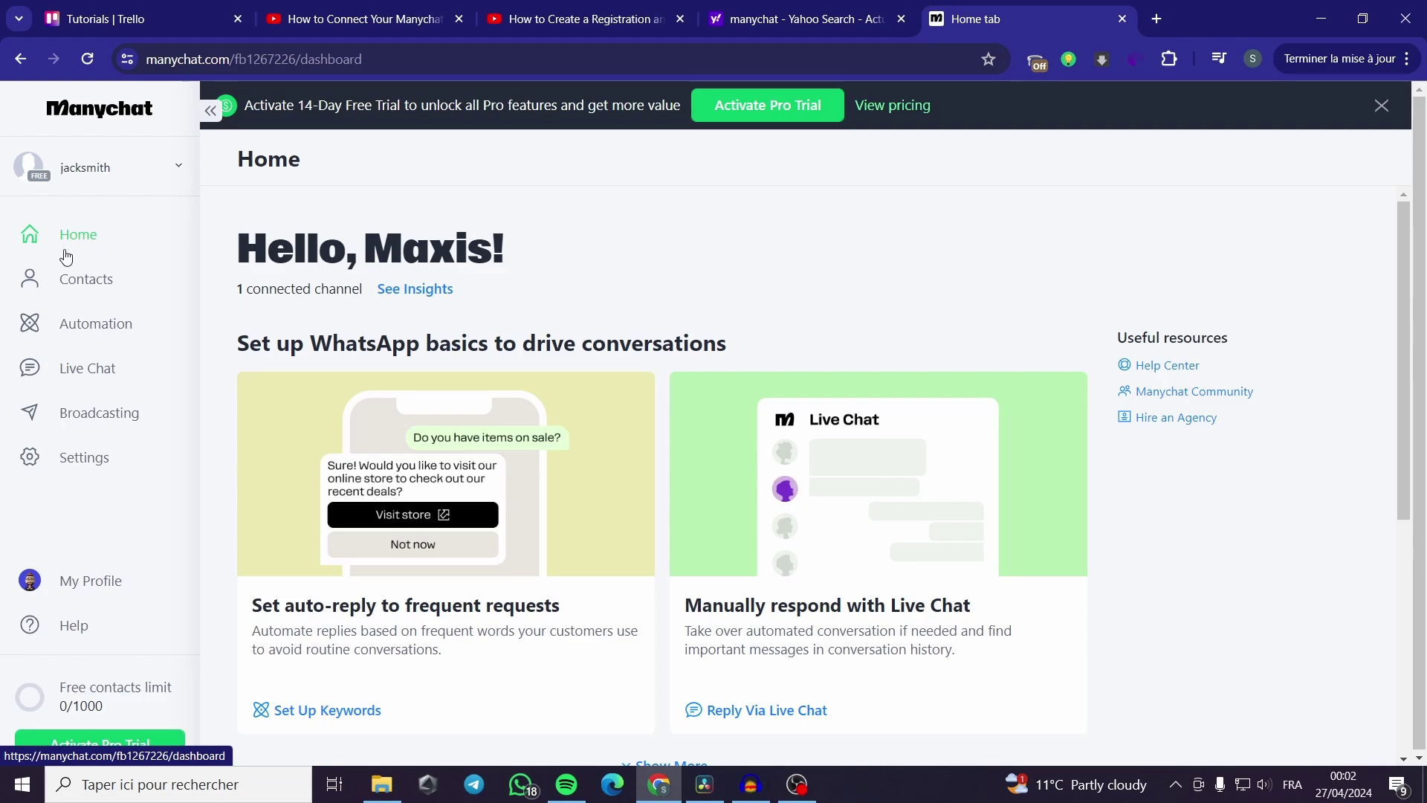
- Check the empty Contacts page, try Import, and dismiss the Pro upgrade offer
left_click(65, 287)
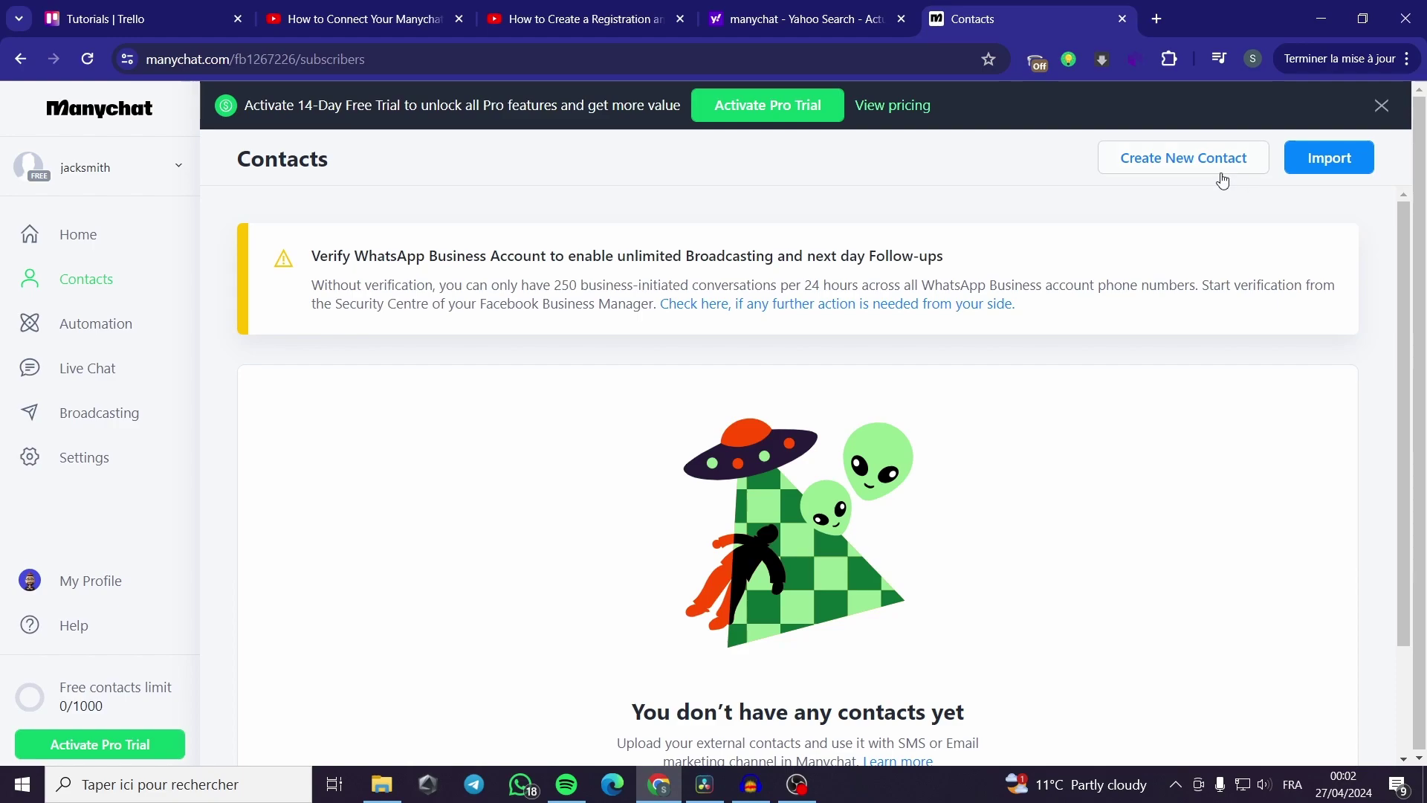
left_click(1331, 158)
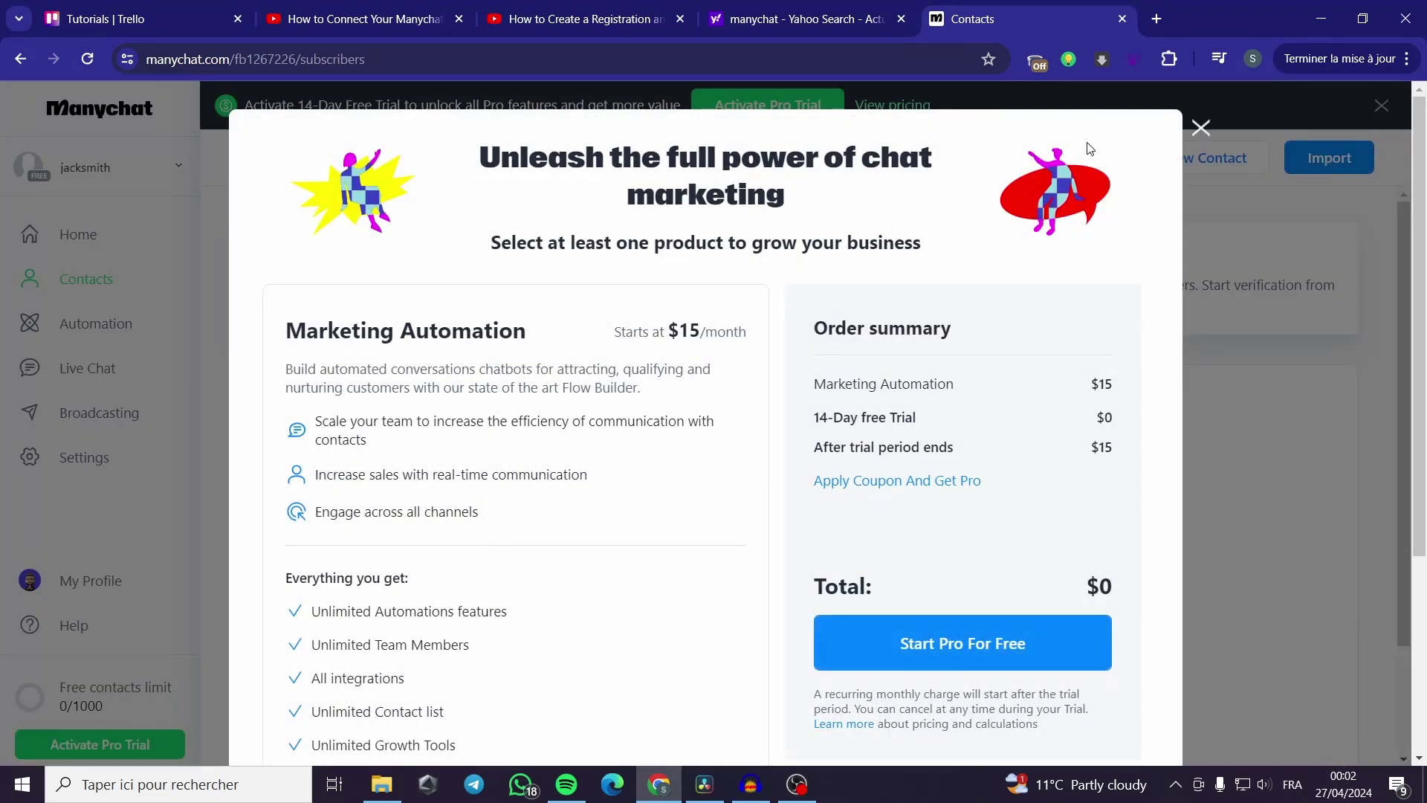
left_click(1201, 128)
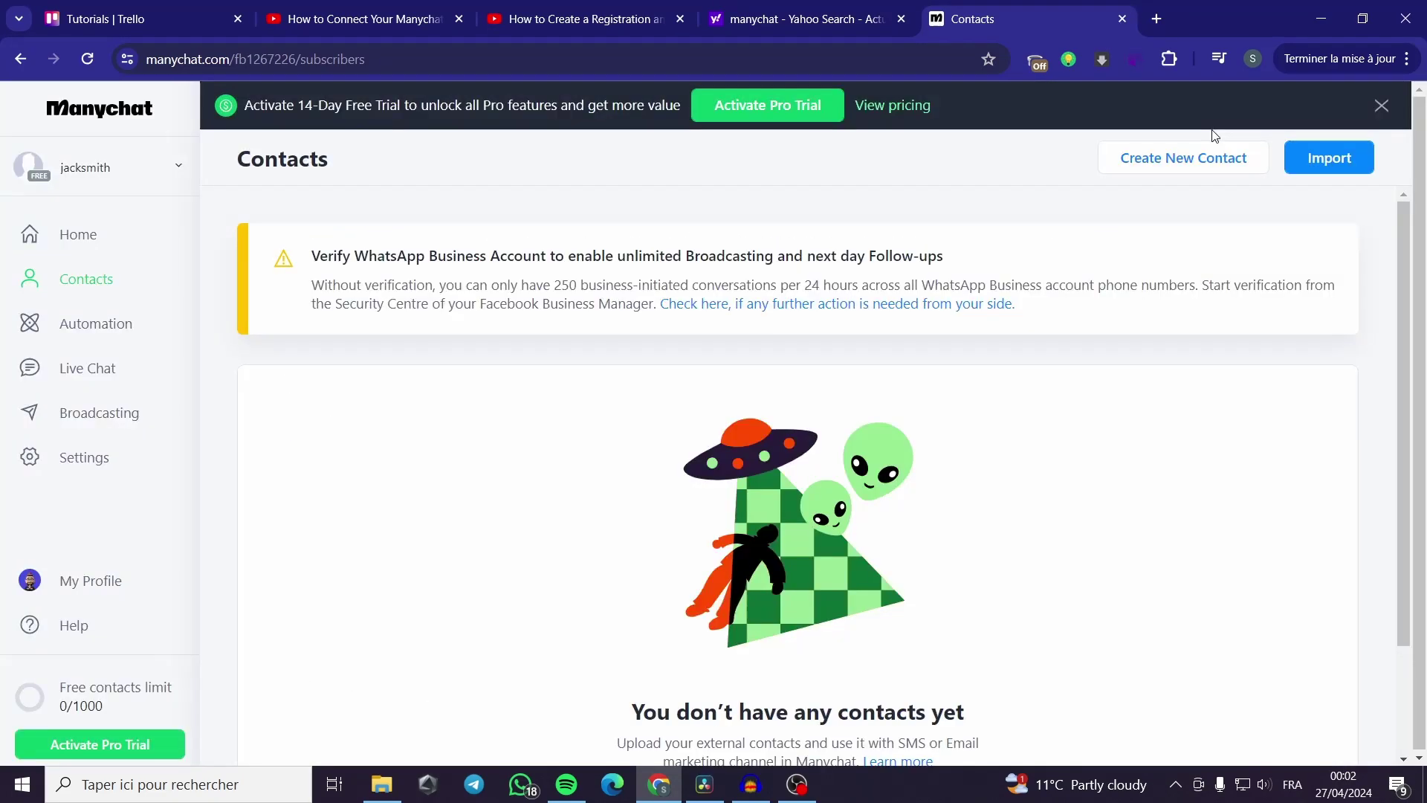
- Go to the Automation section and look over the automations list
left_click(108, 339)
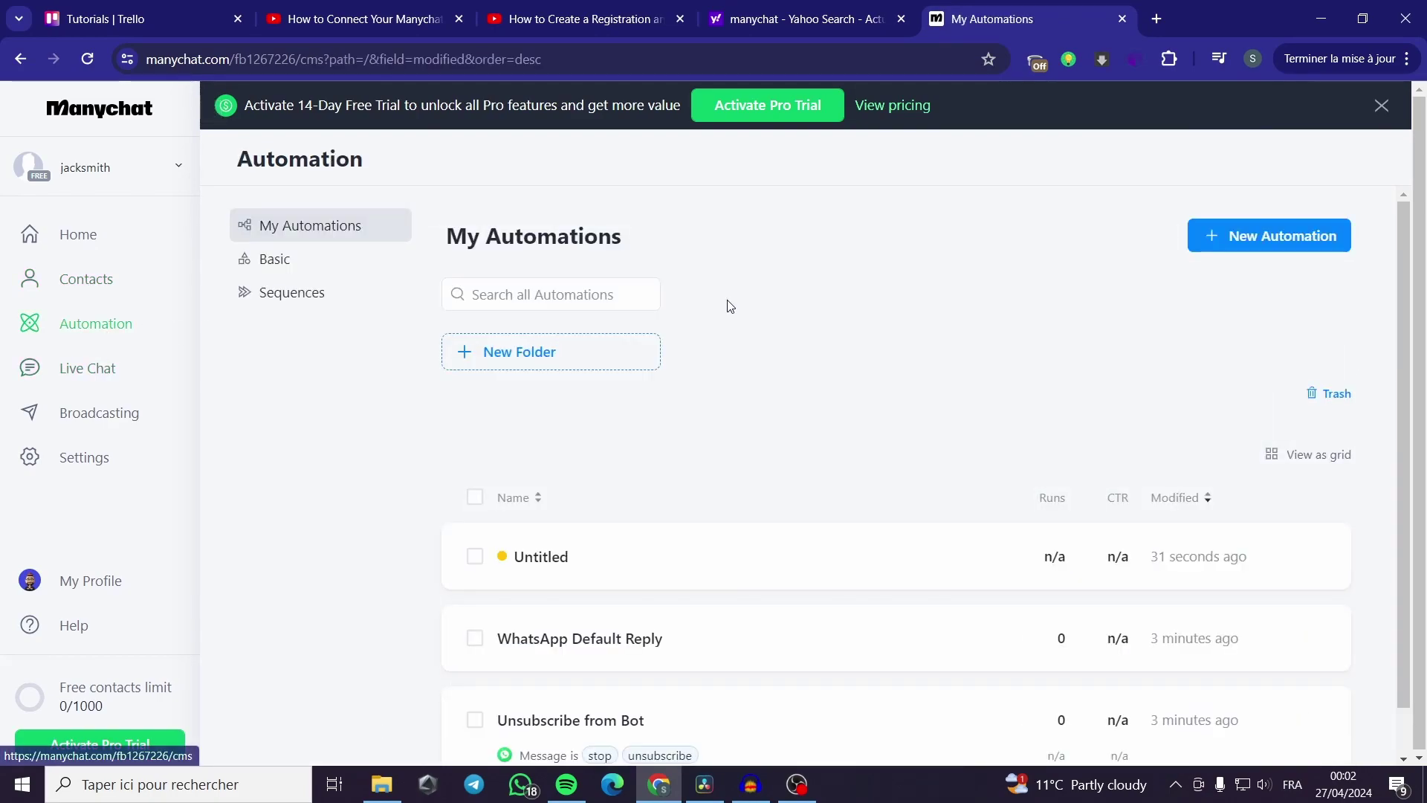
scroll(801, 289, "down", 1)
scroll(799, 291, "up", 1)
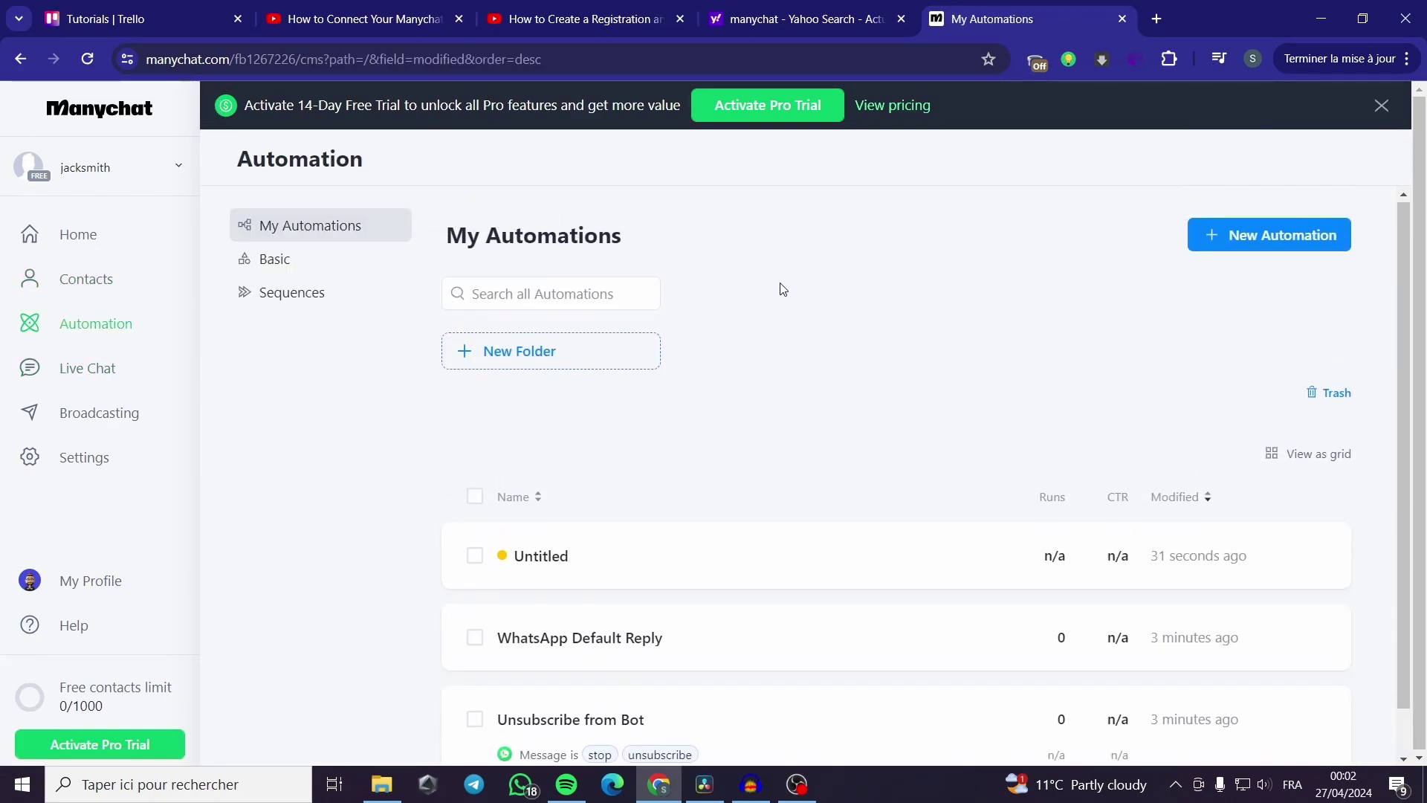
- Create a new Untitled automation and preview its trigger choices without choosing one
left_click(1295, 237)
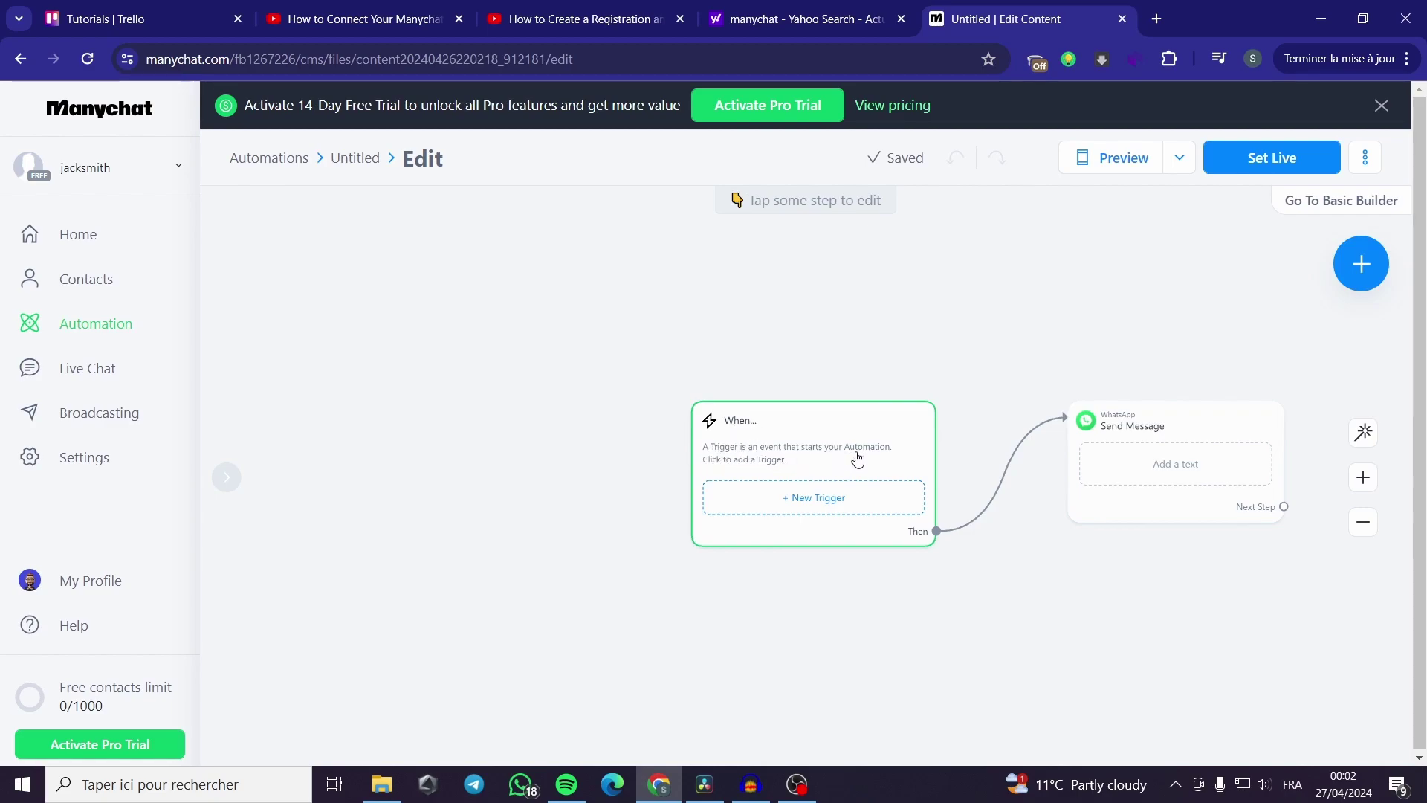
left_click(822, 499)
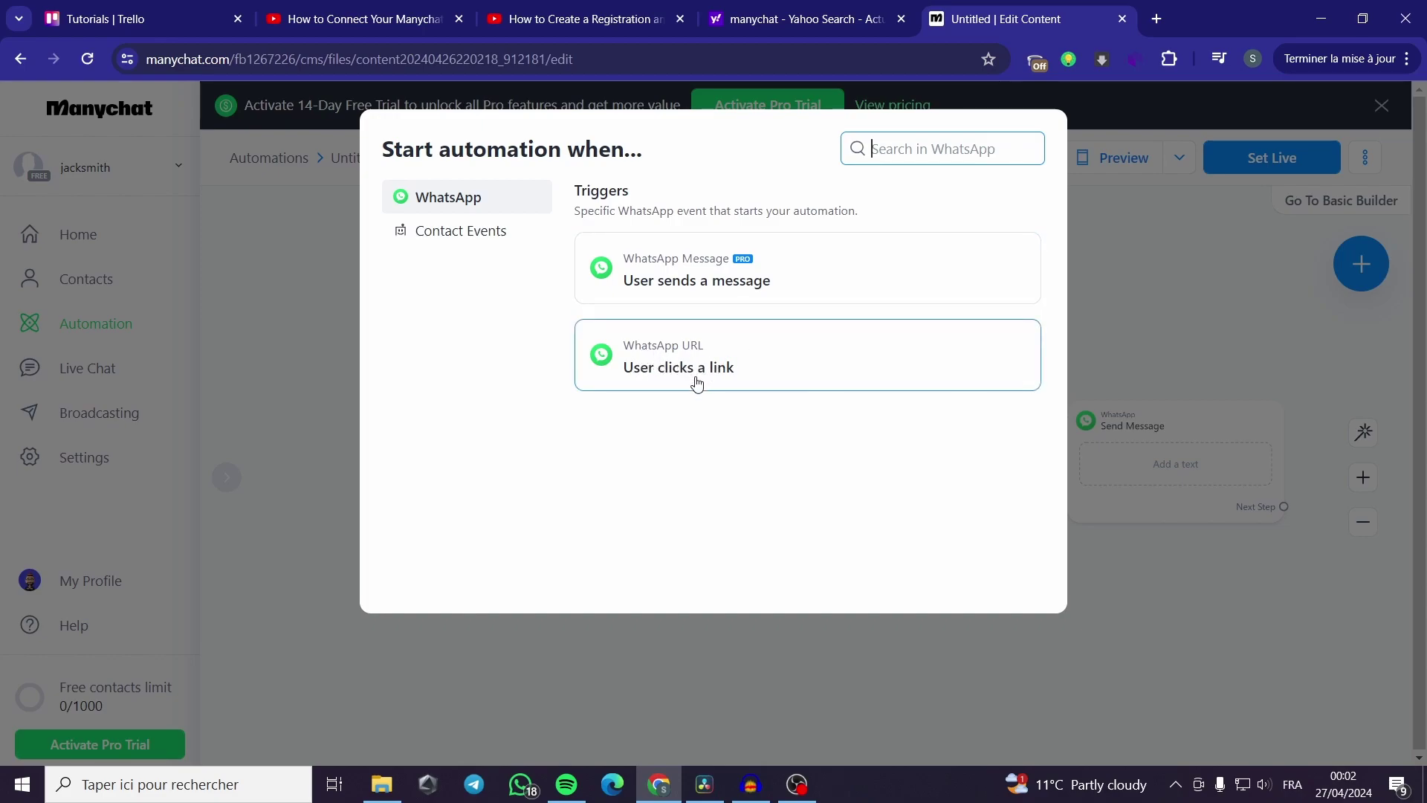
left_click(1135, 207)
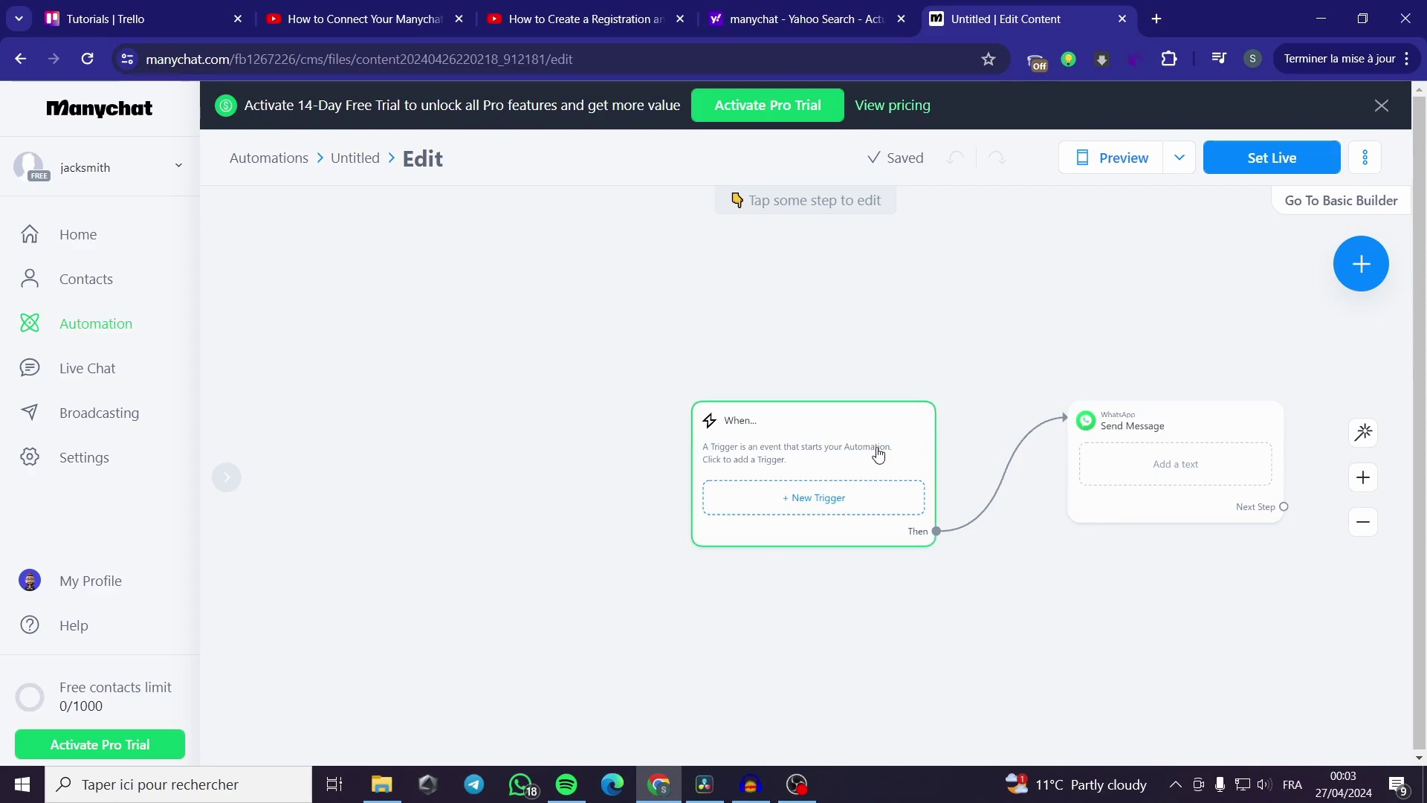
- Review the WhatsApp Send Message step's editor, then switch to Live Chat
left_click(1175, 440)
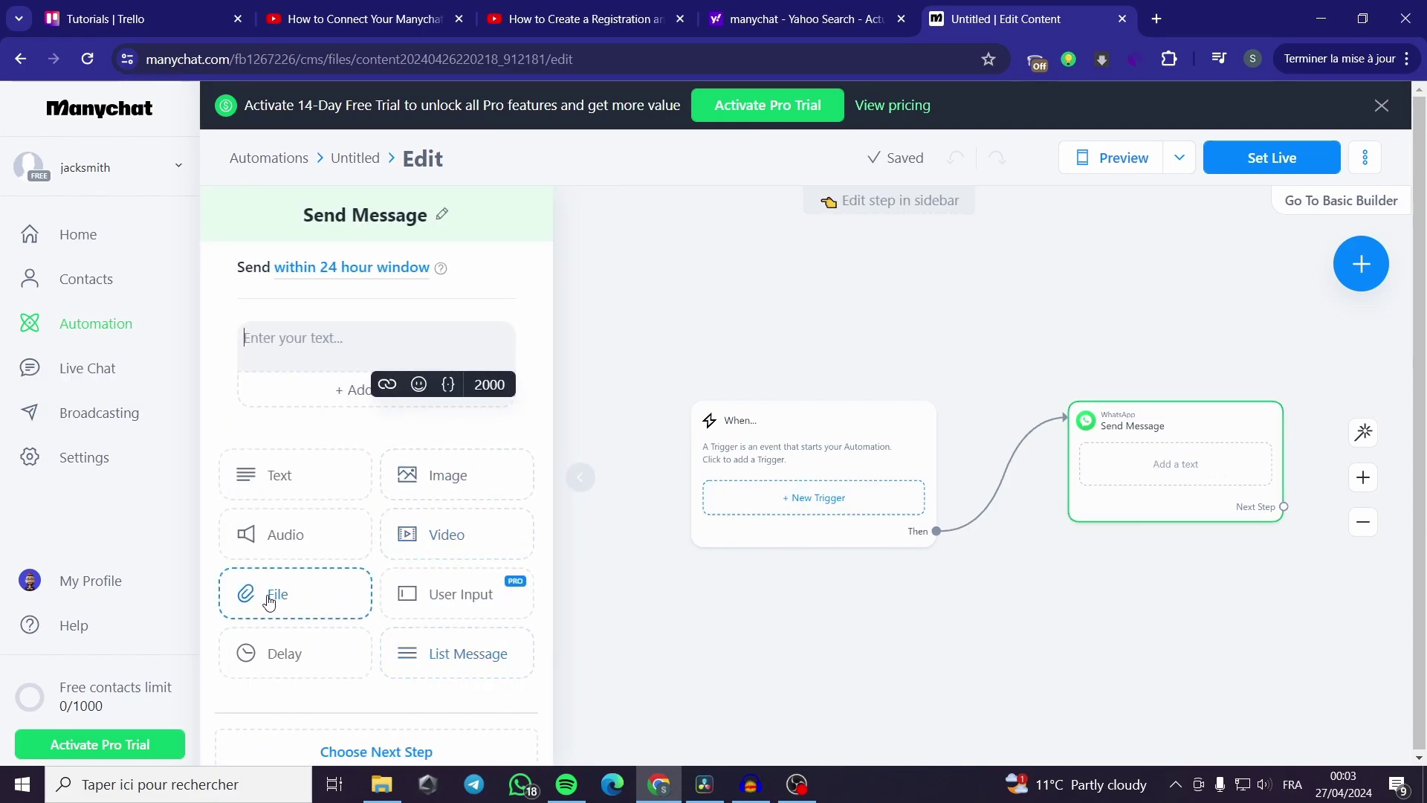
left_click(955, 329)
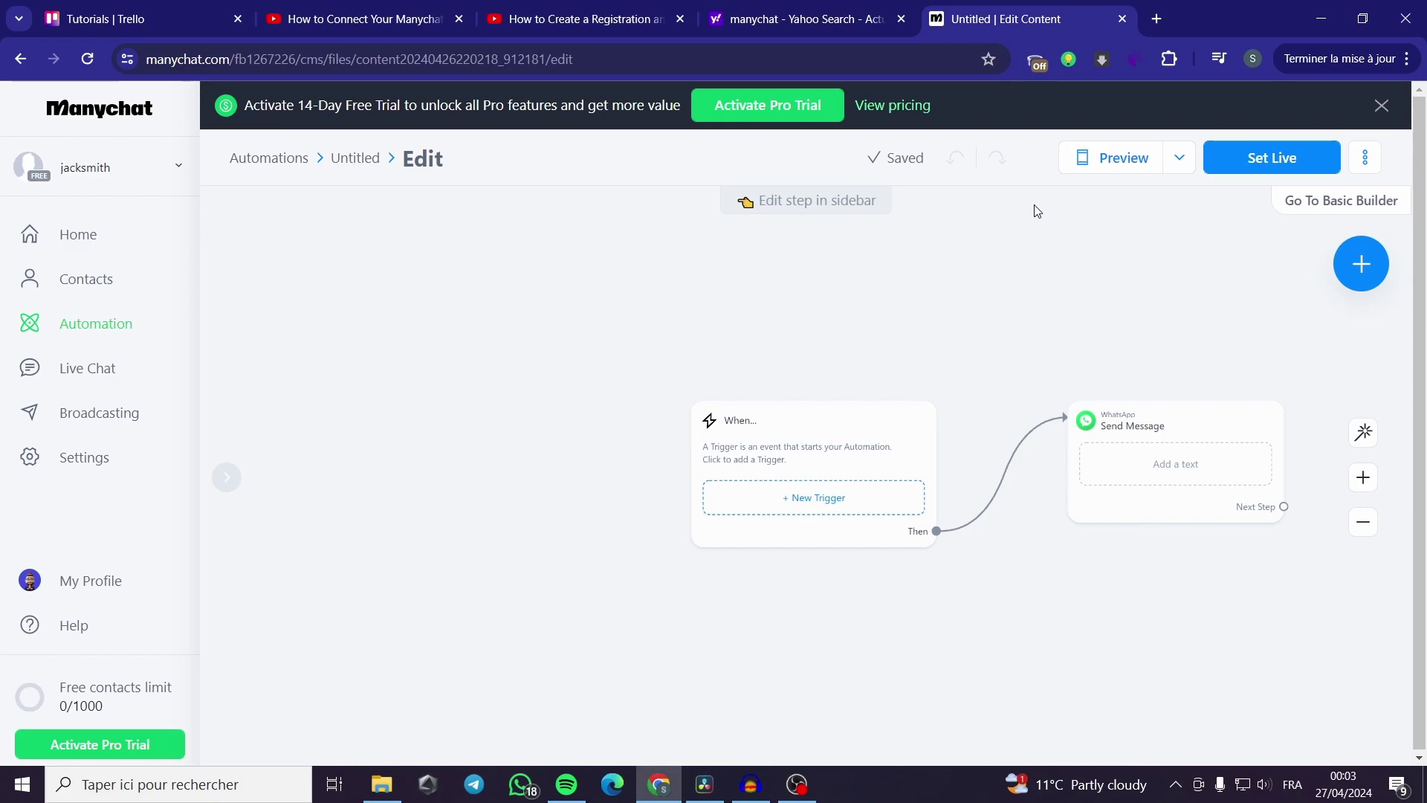
left_click(97, 370)
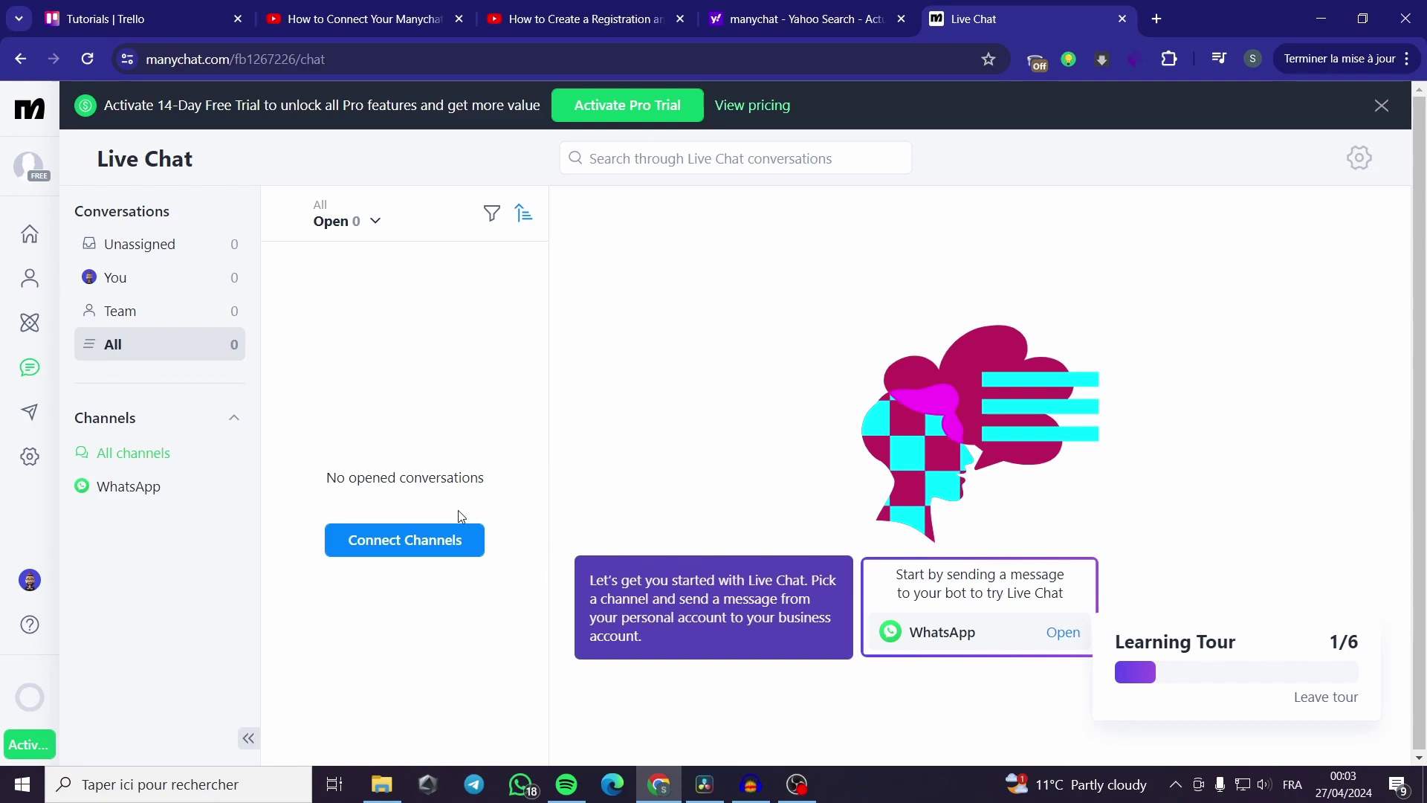
- Select the WhatsApp channel's inbox and leave the Live Chat learning tour
left_click(111, 489)
left_click(1326, 697)
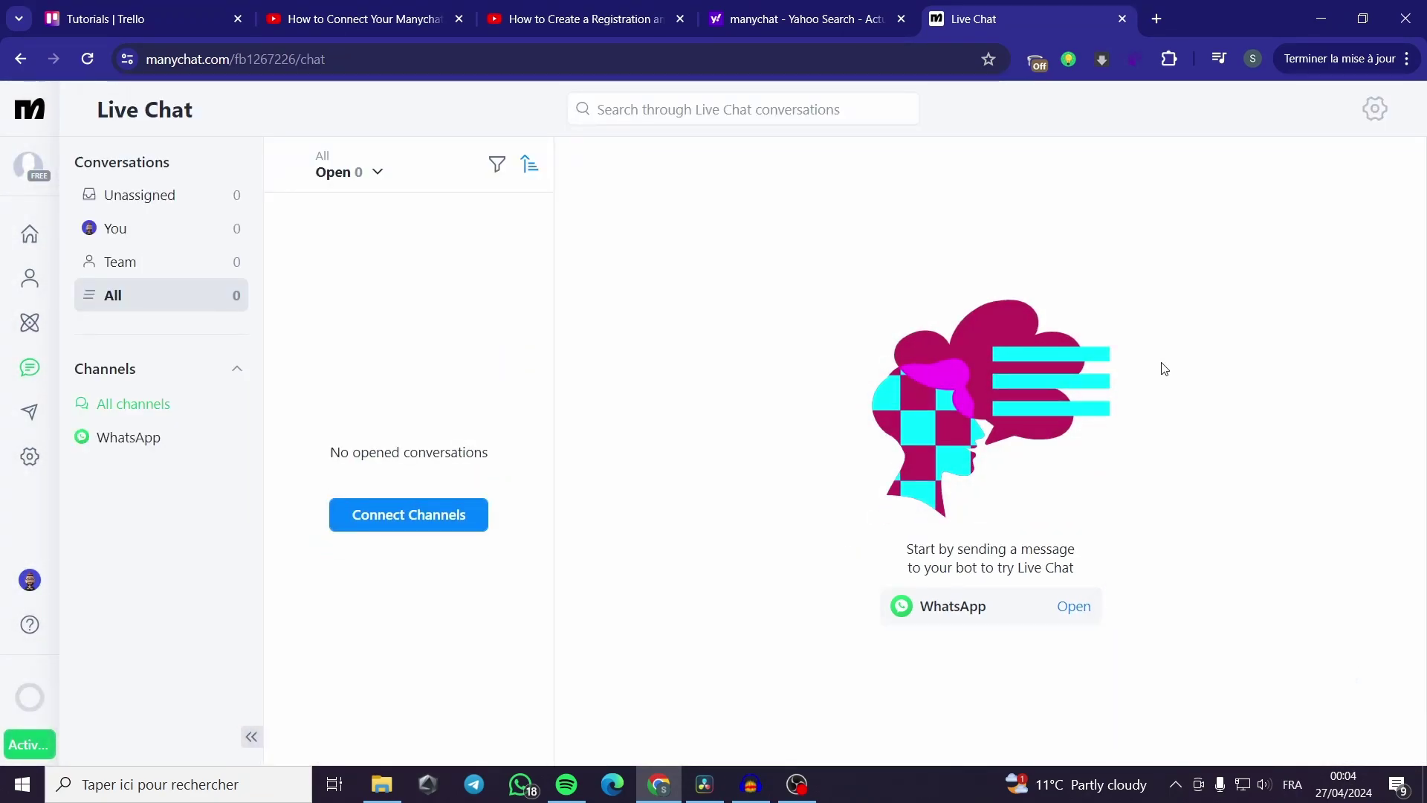